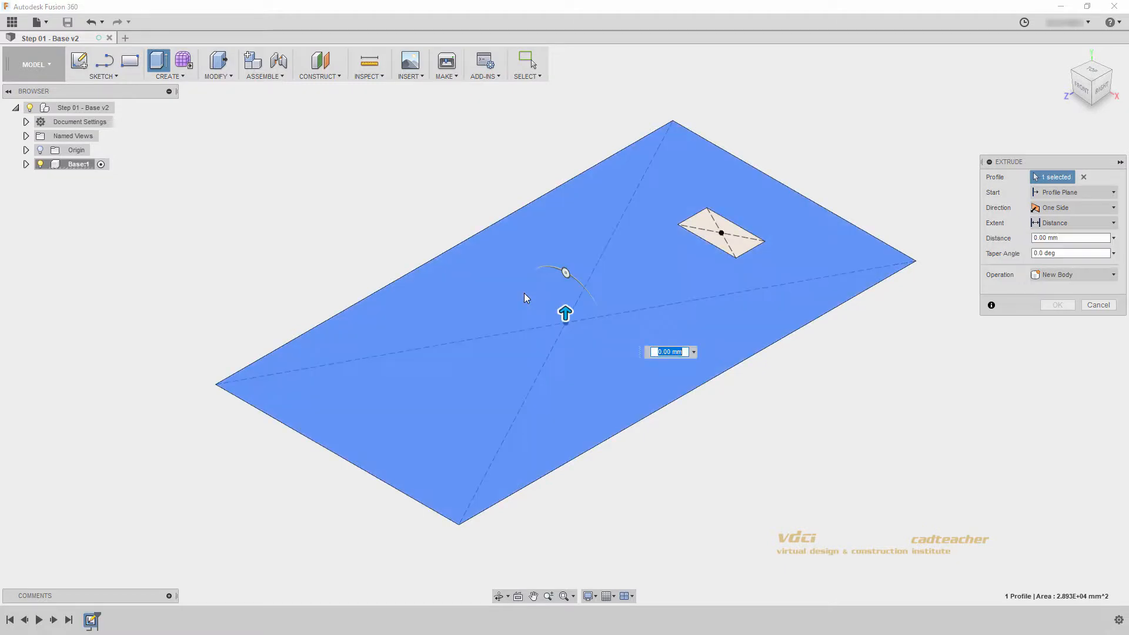
Extrude the large base profile upward as a new body, using the user parameter t as the distance.
scroll(526, 300, "down", 3)
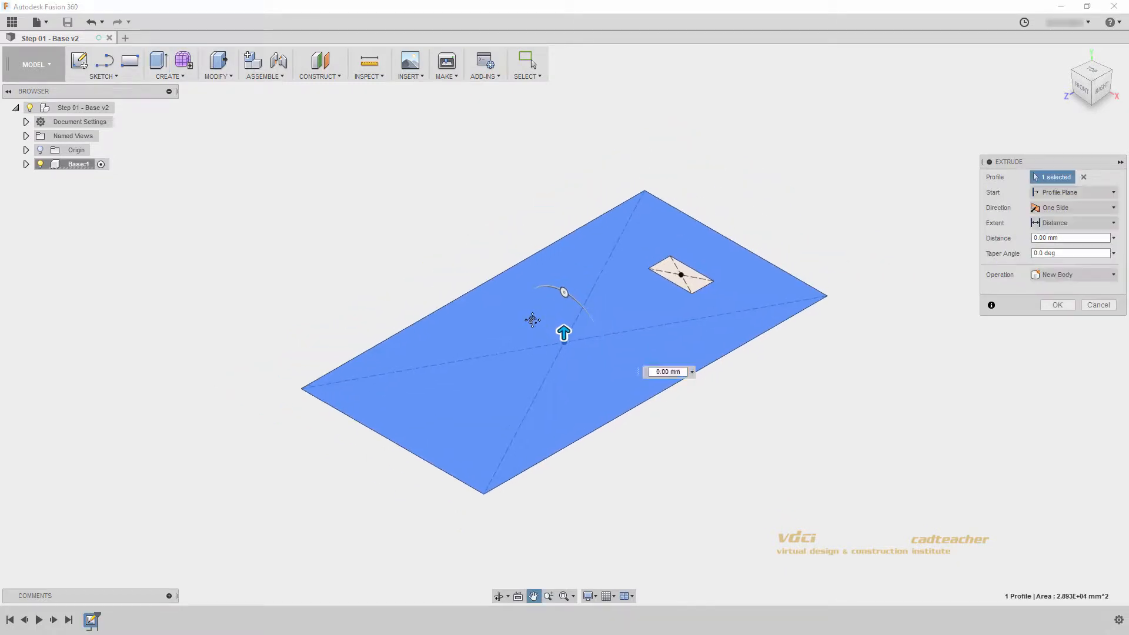
left_click_drag(566, 327, 564, 312)
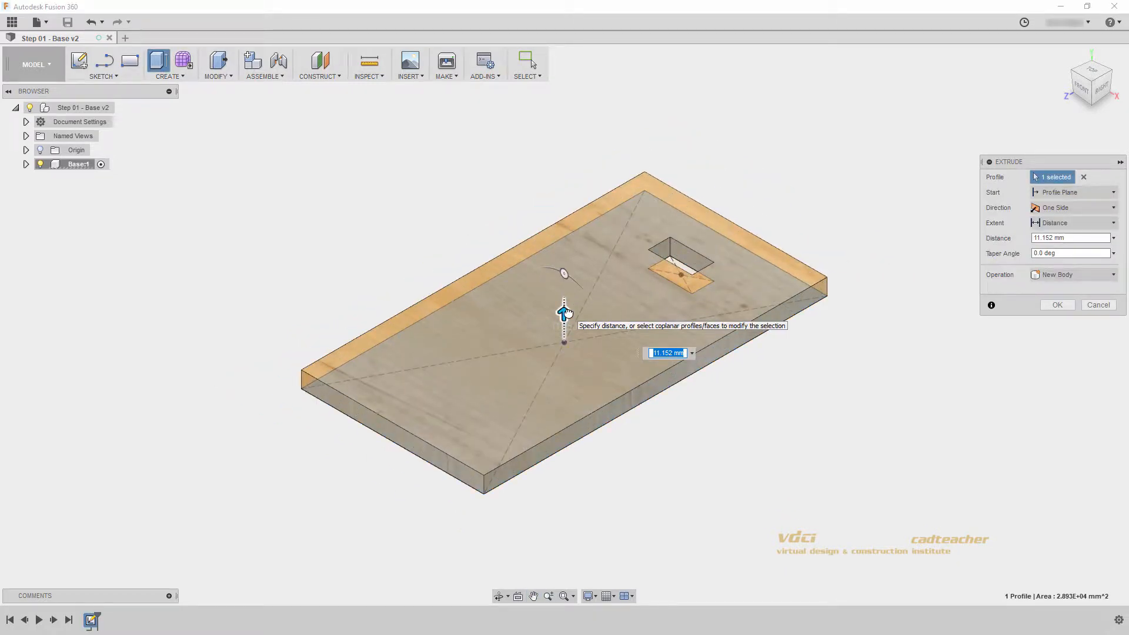
type("t")
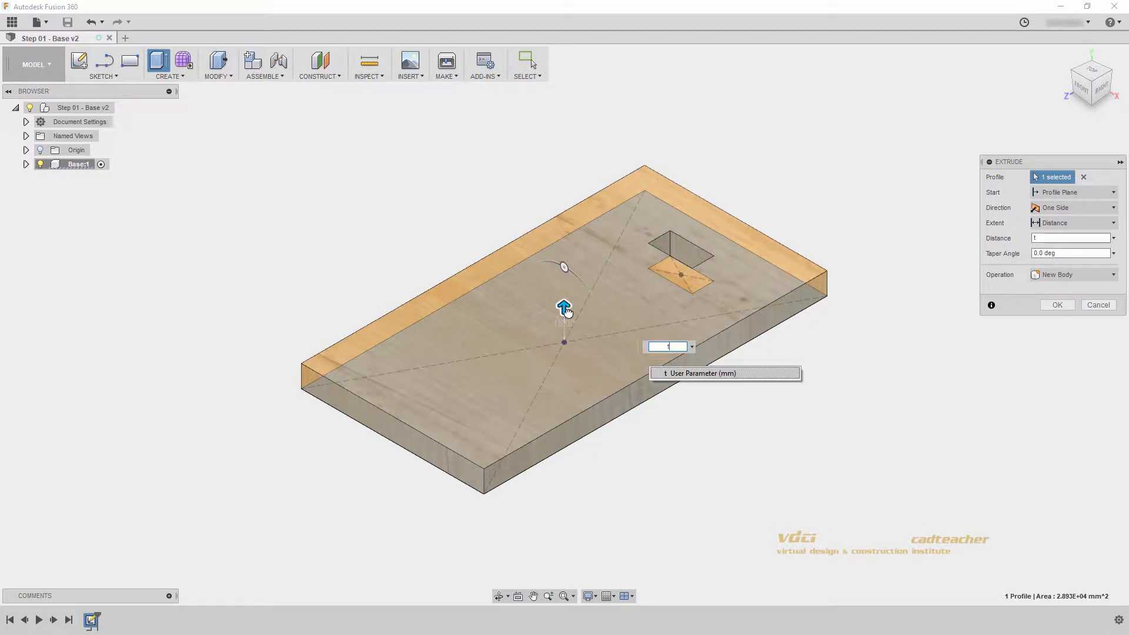
left_click(1058, 304)
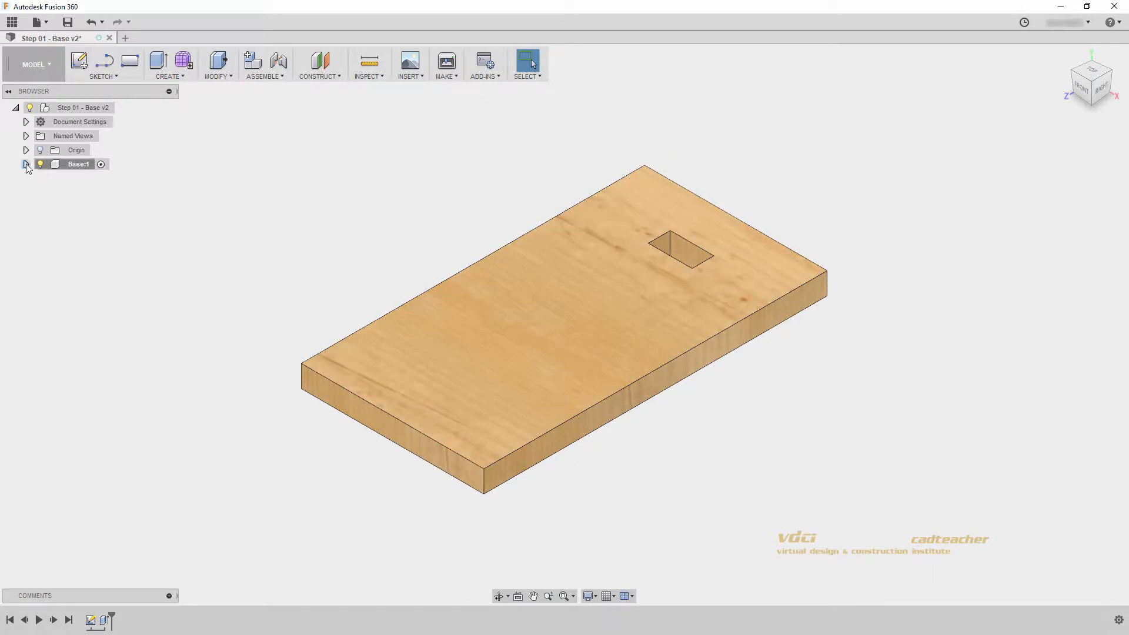
Show Sketch1 of the Base component and expand the component's list of bodies.
left_click(26, 164)
left_click(37, 206)
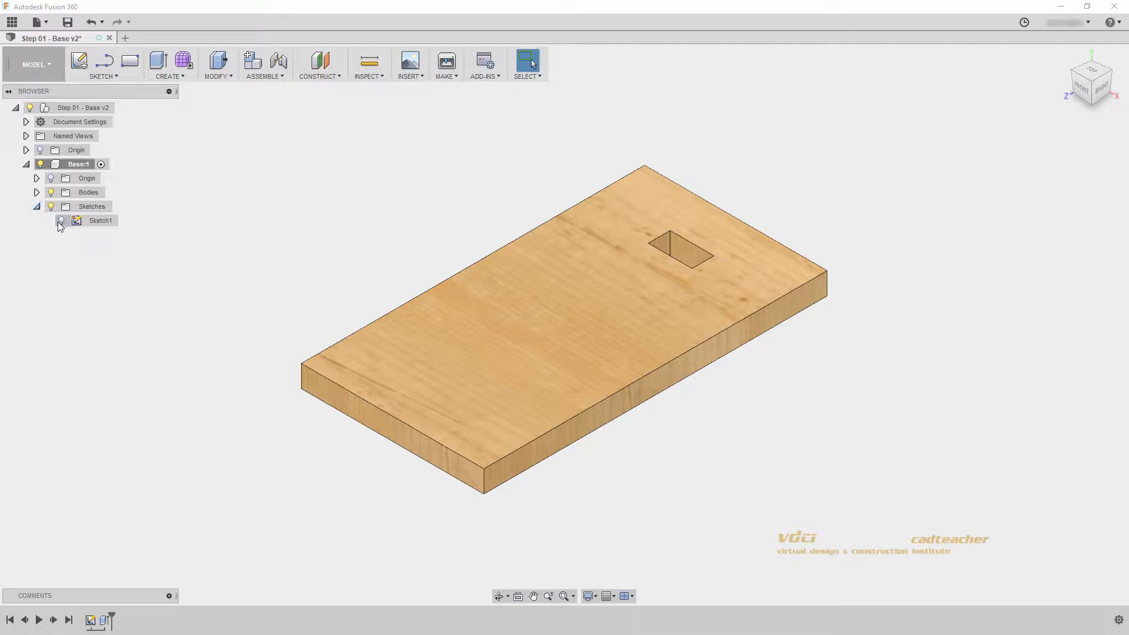
left_click(61, 221)
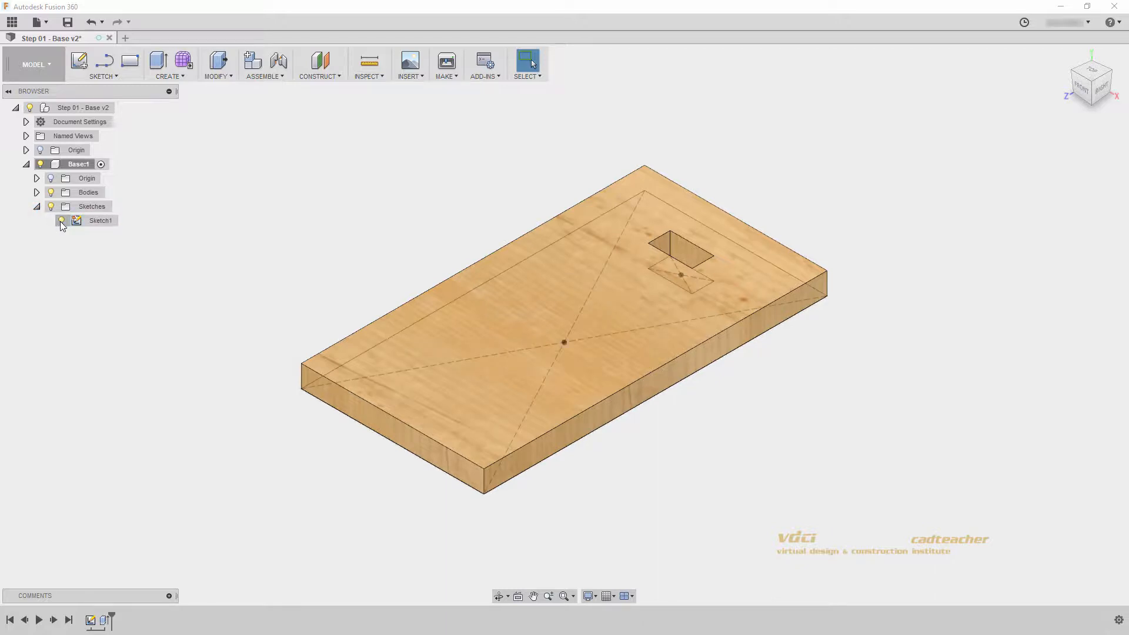
left_click(36, 192)
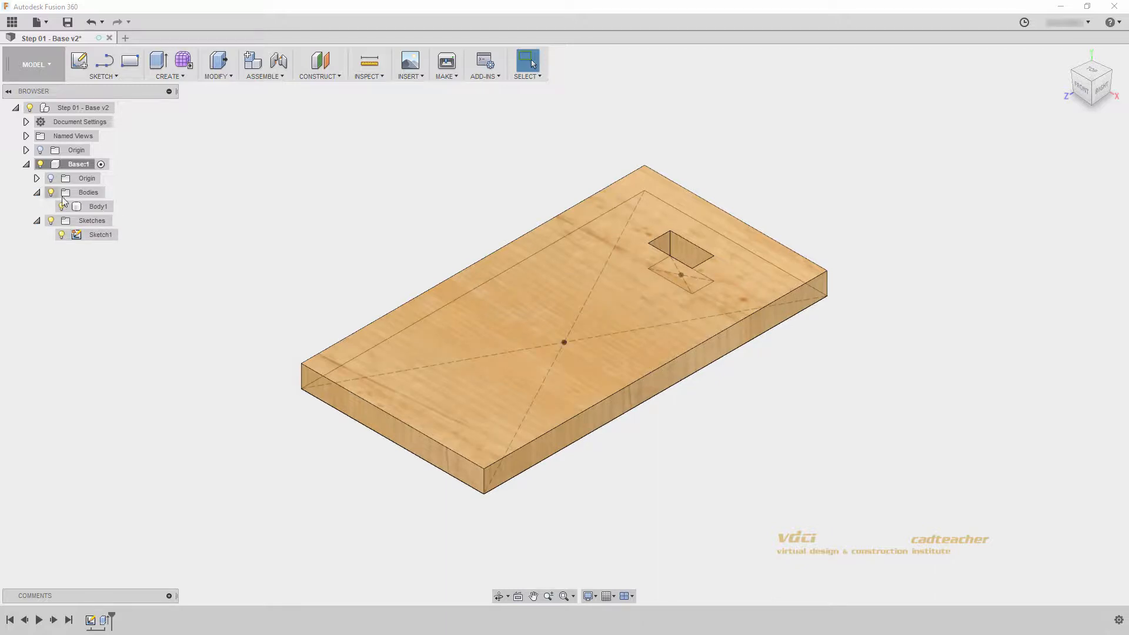
Extrude the small rectangle in the base sketch upward by t+60 as a new body to form the post.
left_click(159, 61)
middle_click_drag(428, 195, 684, 275, "shift")
left_click(661, 221)
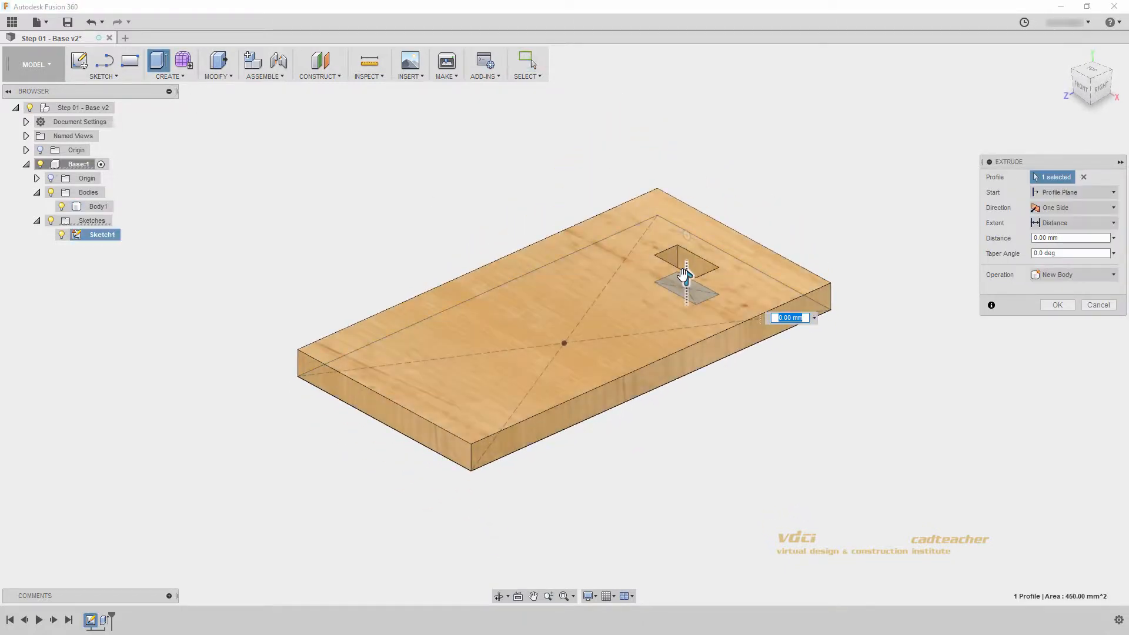
left_click_drag(684, 275, 686, 156)
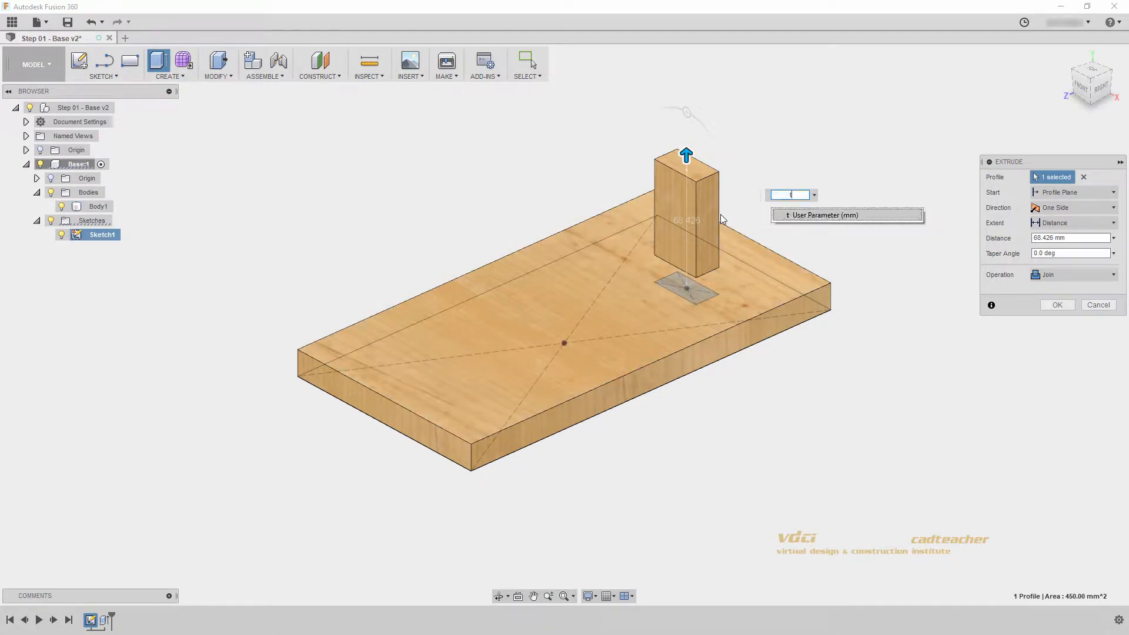
type("t+60")
key("Return")
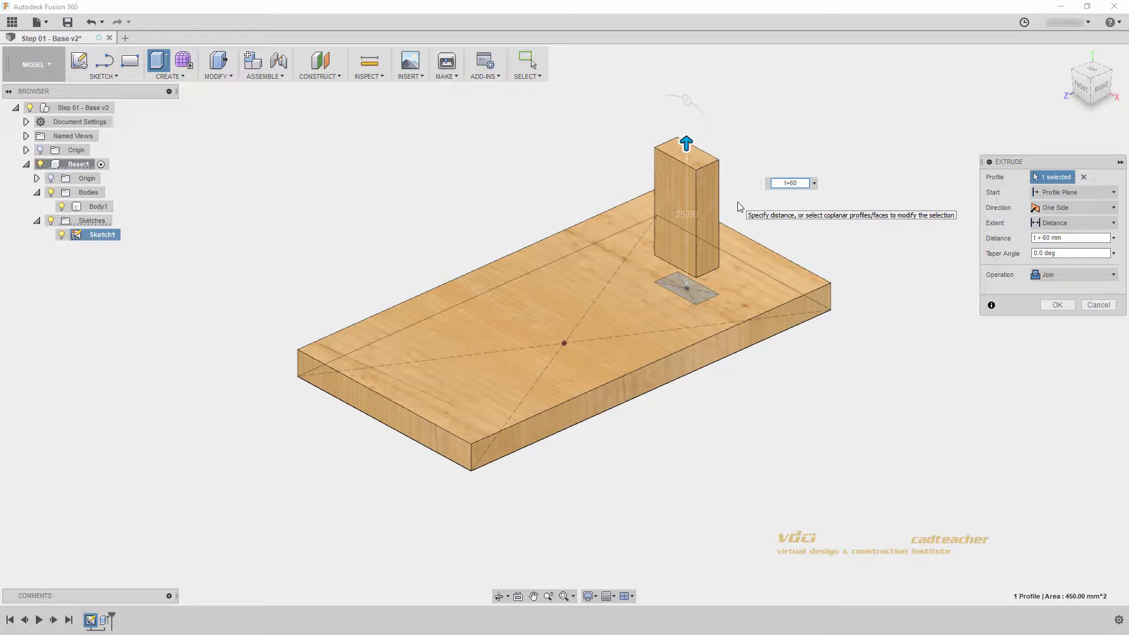
left_click(1070, 274)
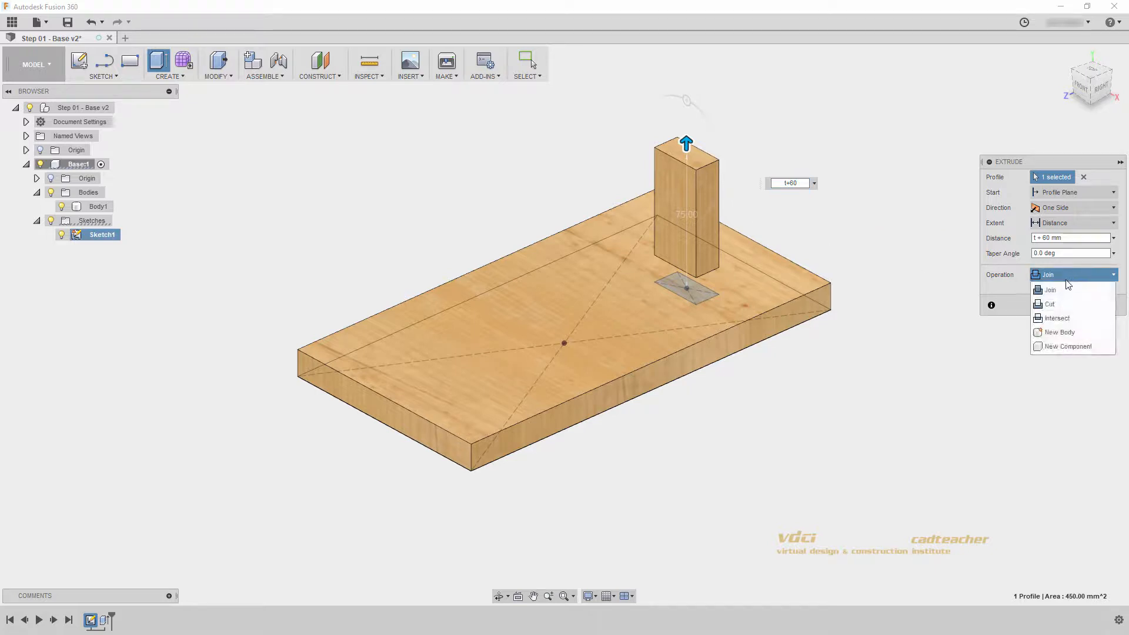
left_click(1067, 331)
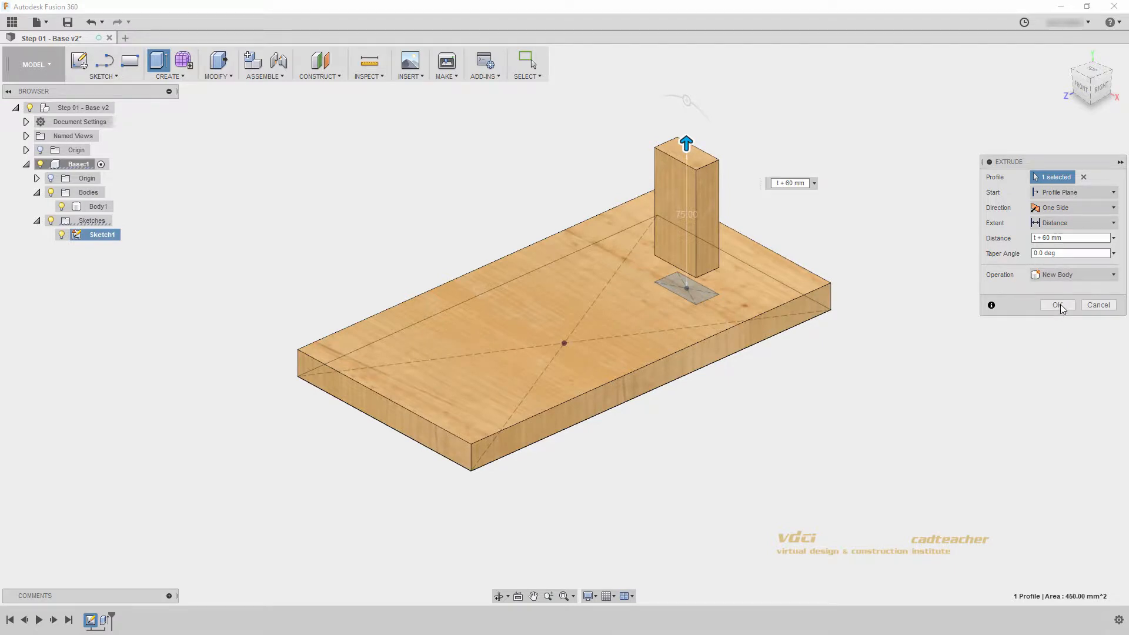
left_click(1057, 304)
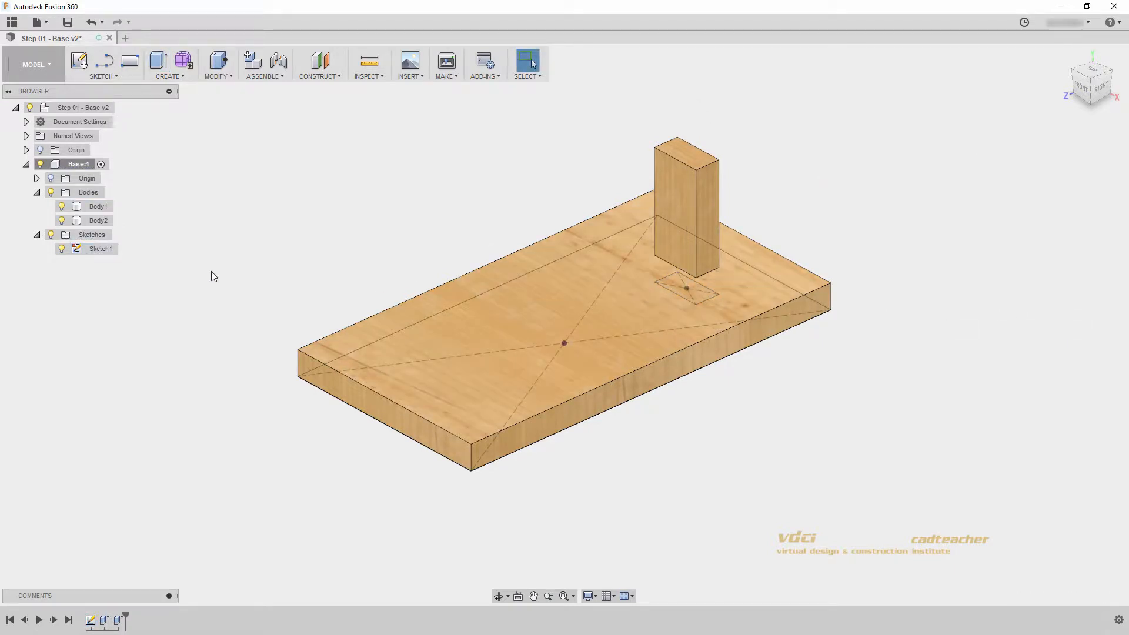
Hide Sketch1, and toggle the visibility of Body1 and Body2 to check them as separate bodies.
left_click(62, 248)
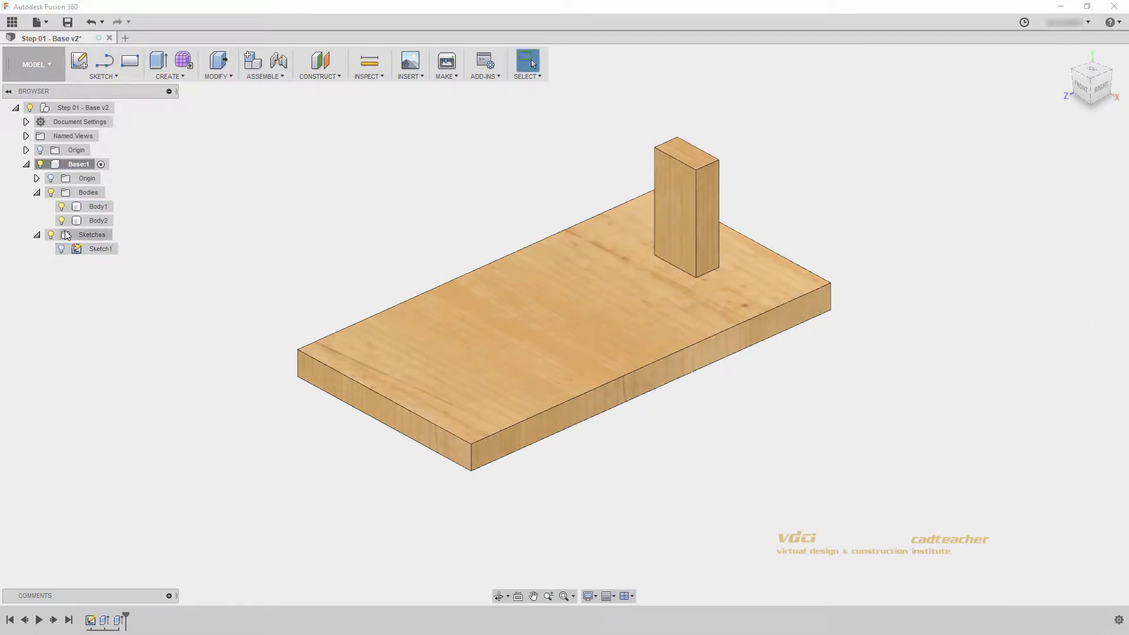
left_click(61, 206)
left_click(61, 207)
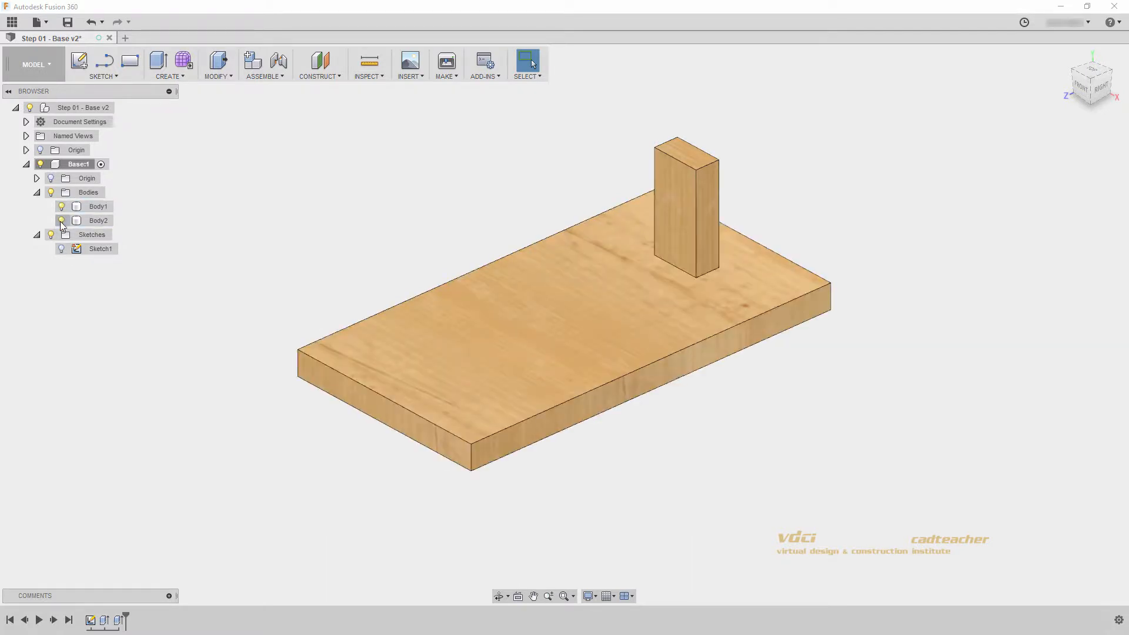
left_click(61, 221)
left_click(61, 221)
middle_click_drag(287, 250, 315, 273, "shift")
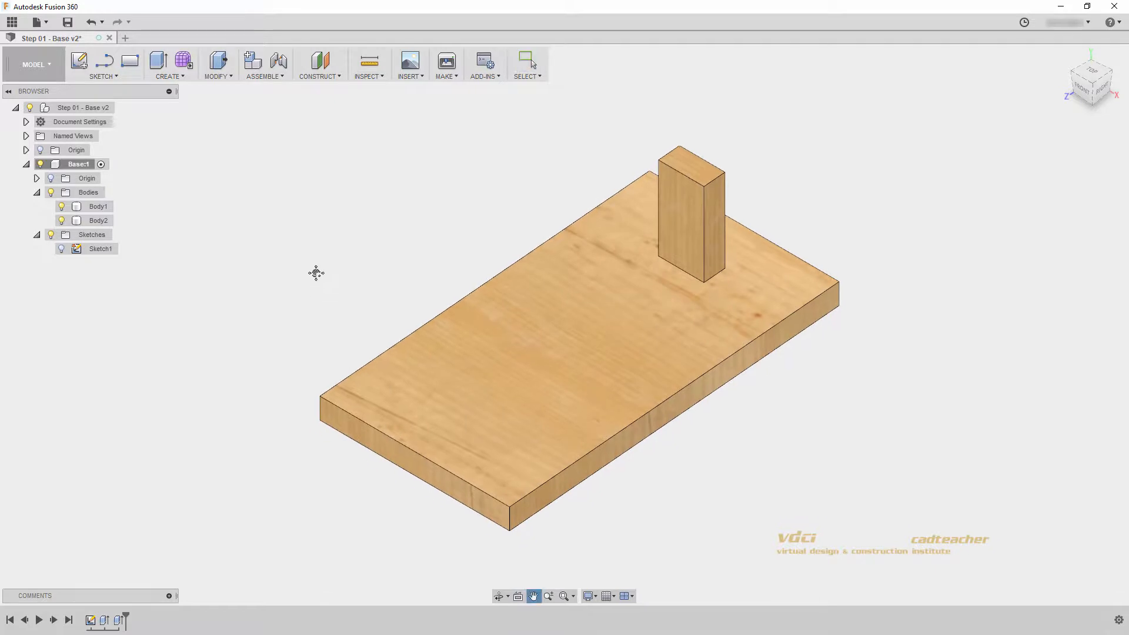
key("Escape")
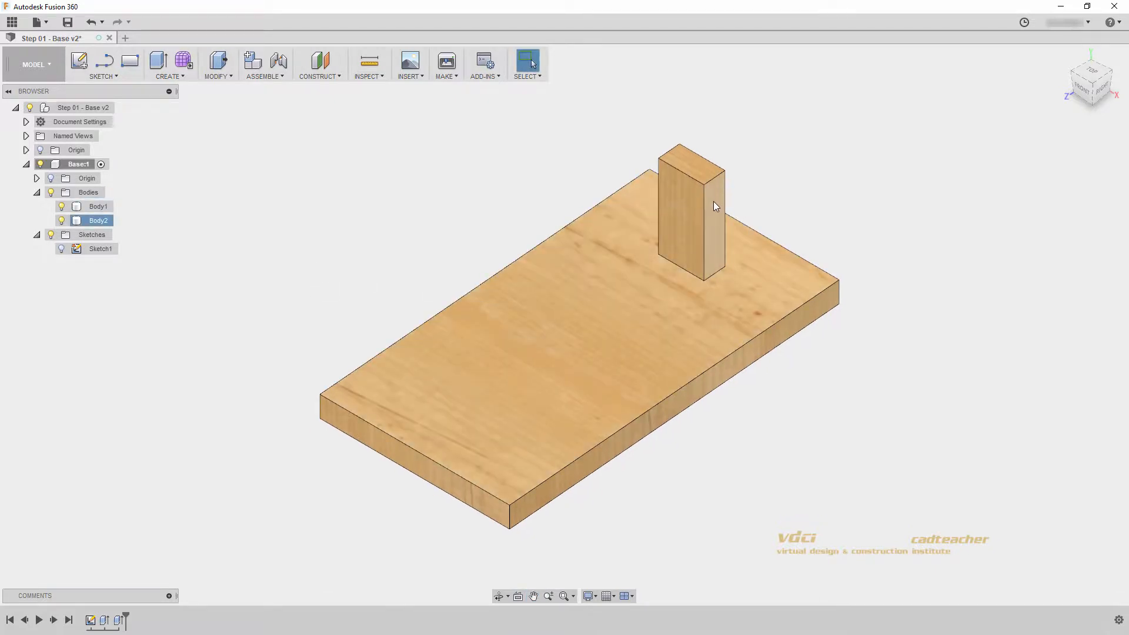
Create a sketch on the post's narrow right side face and place a sketch point in its upper part.
left_click(80, 61)
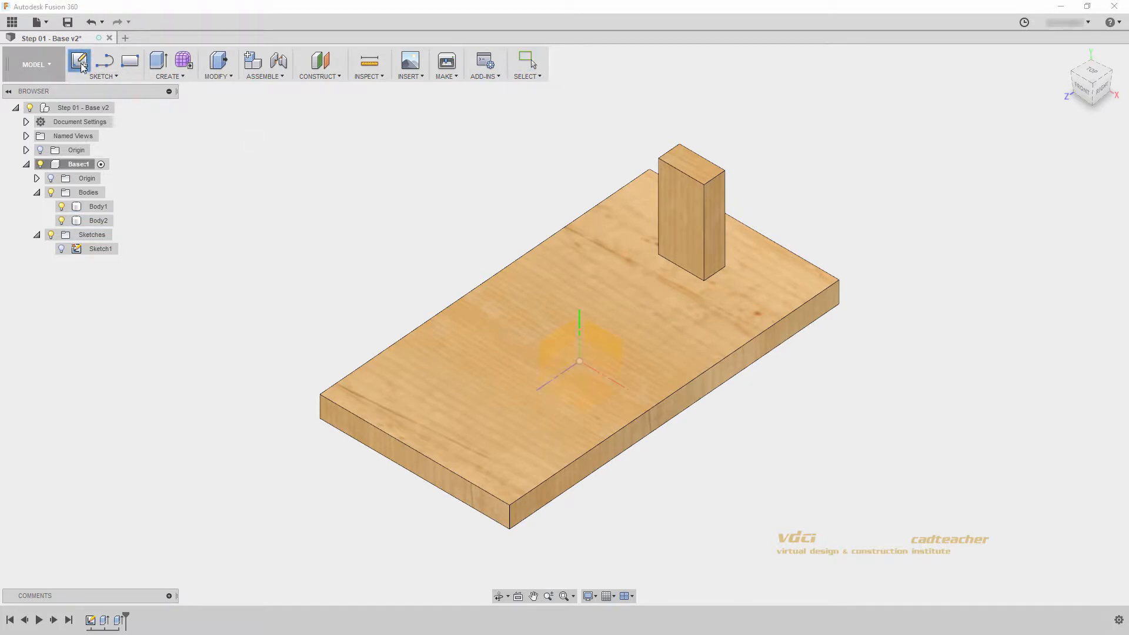
left_click(711, 207)
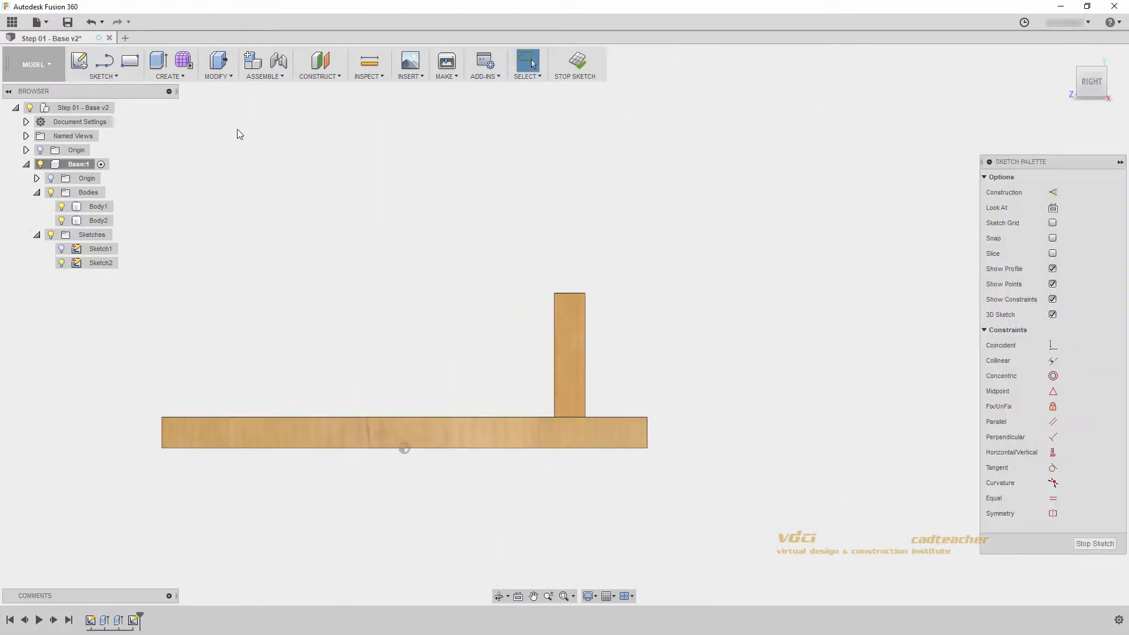
left_click(108, 75)
left_click(101, 227)
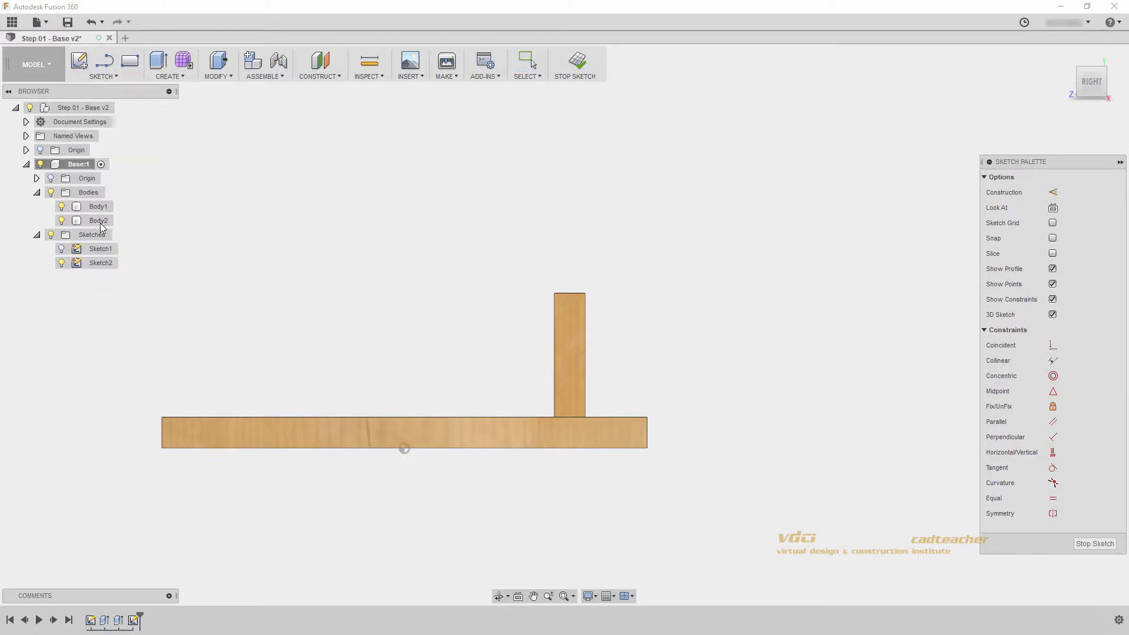
scroll(563, 331, "up", 3)
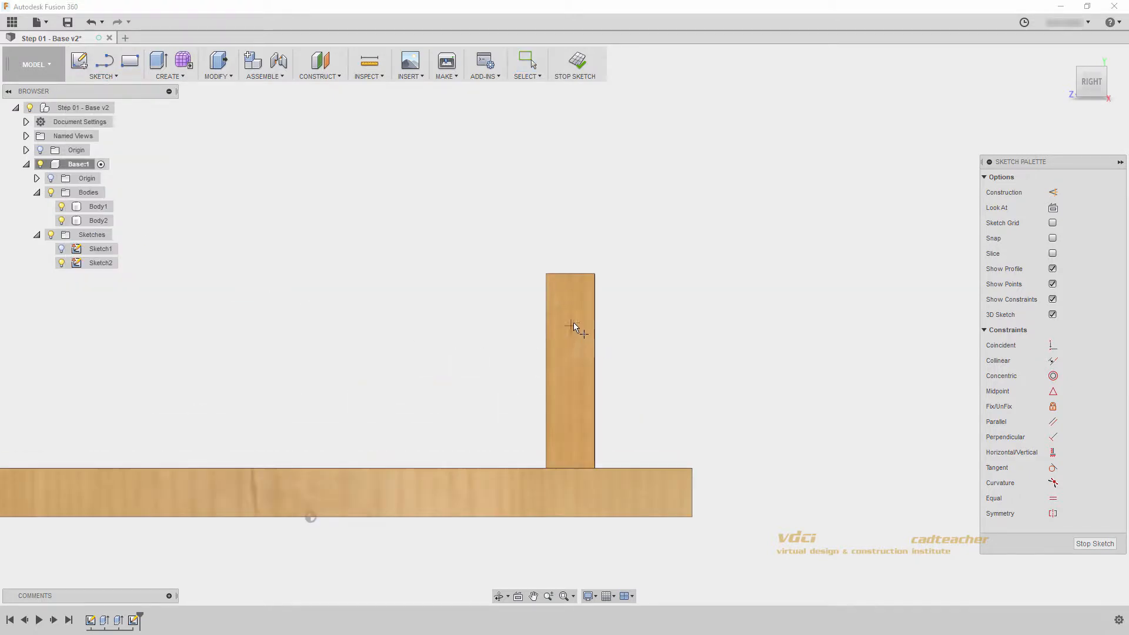
left_click(566, 336)
key("Escape")
Dimension the sketch point 15 mm vertically below the post's top corner.
key("d")
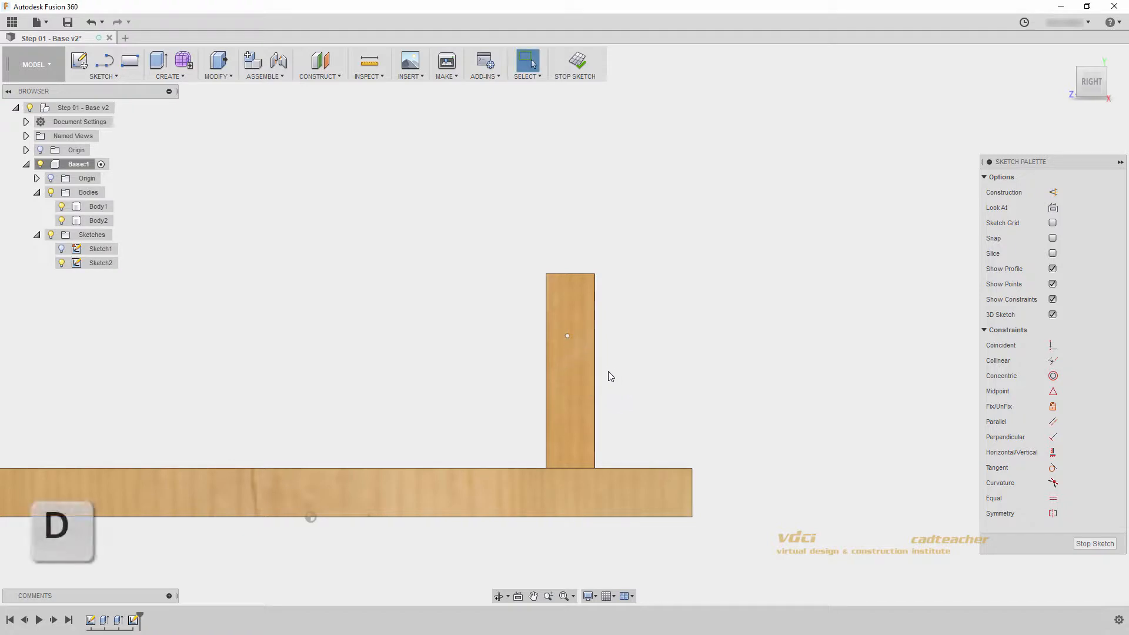
left_click(567, 338)
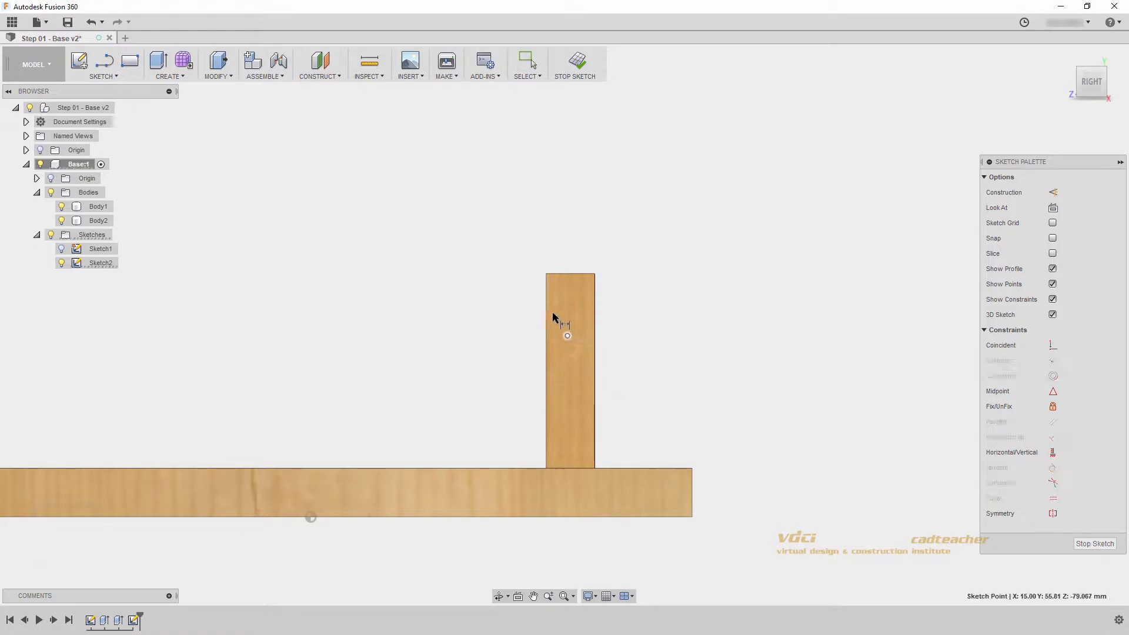
left_click(546, 274)
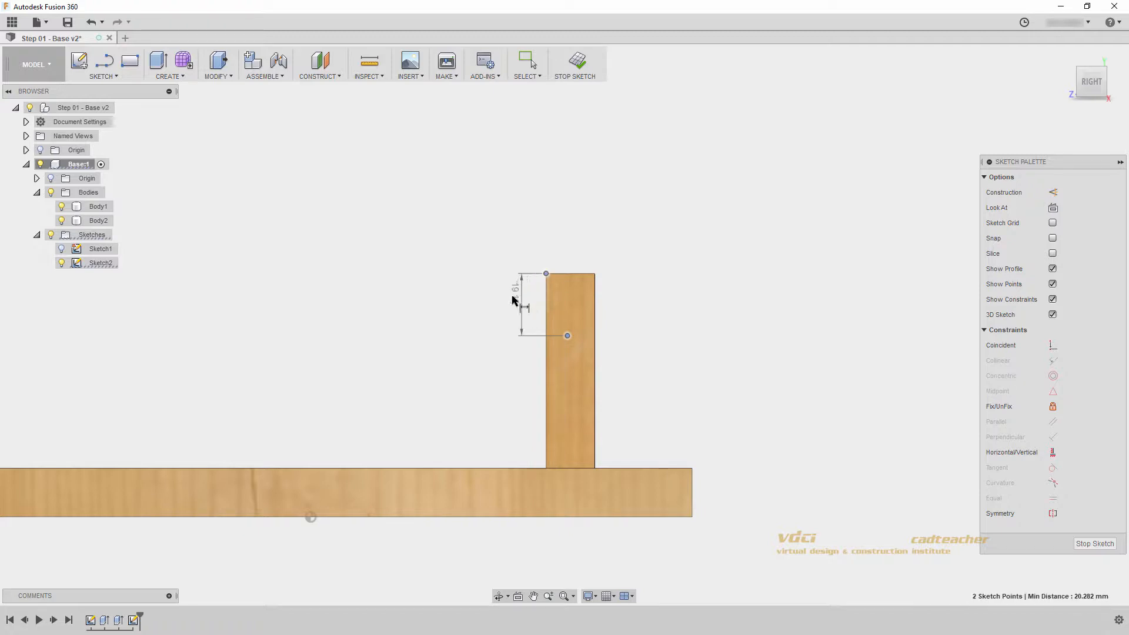
left_click(483, 303)
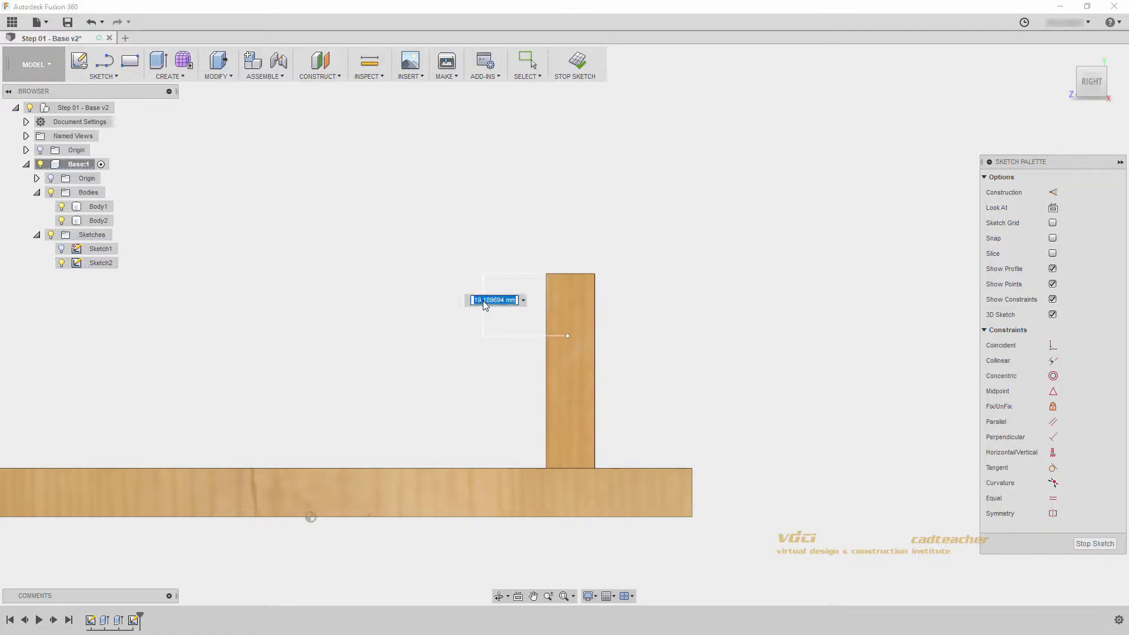
type("15")
key("Return")
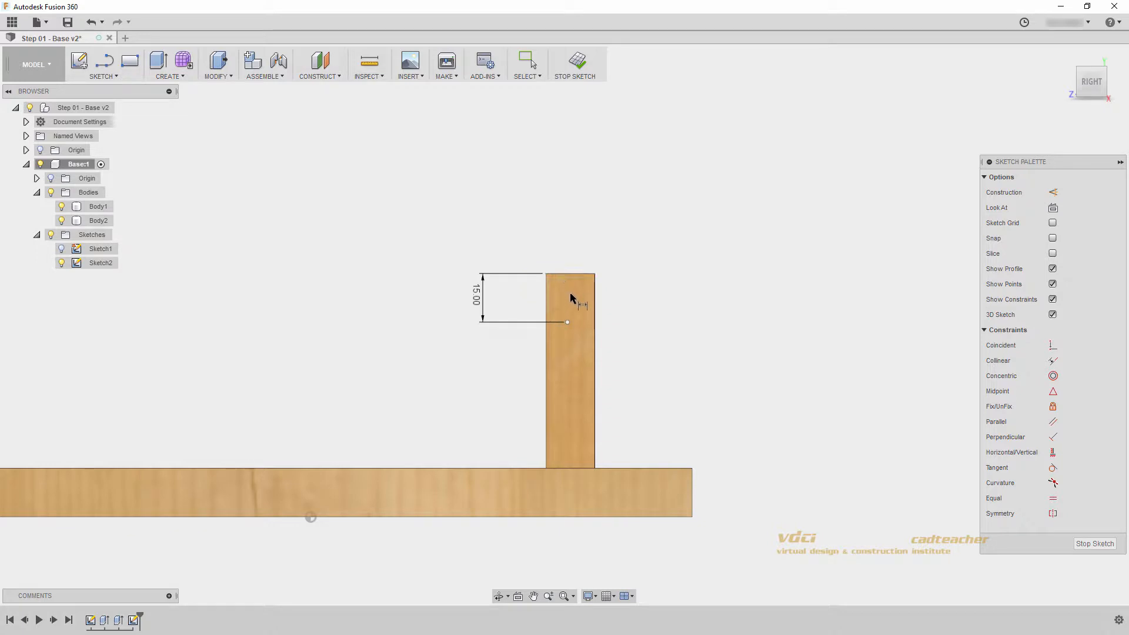
Dimension the sketch point's horizontal distance from the post's top corner as t/2, and finish the sketch.
left_click(1056, 452)
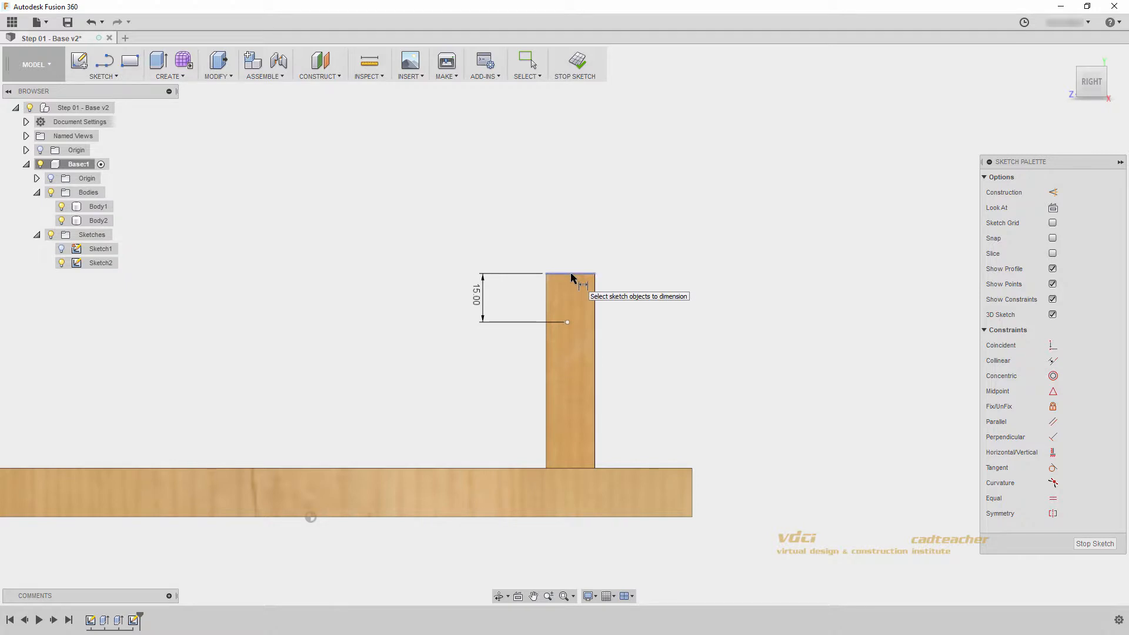
left_click(566, 323)
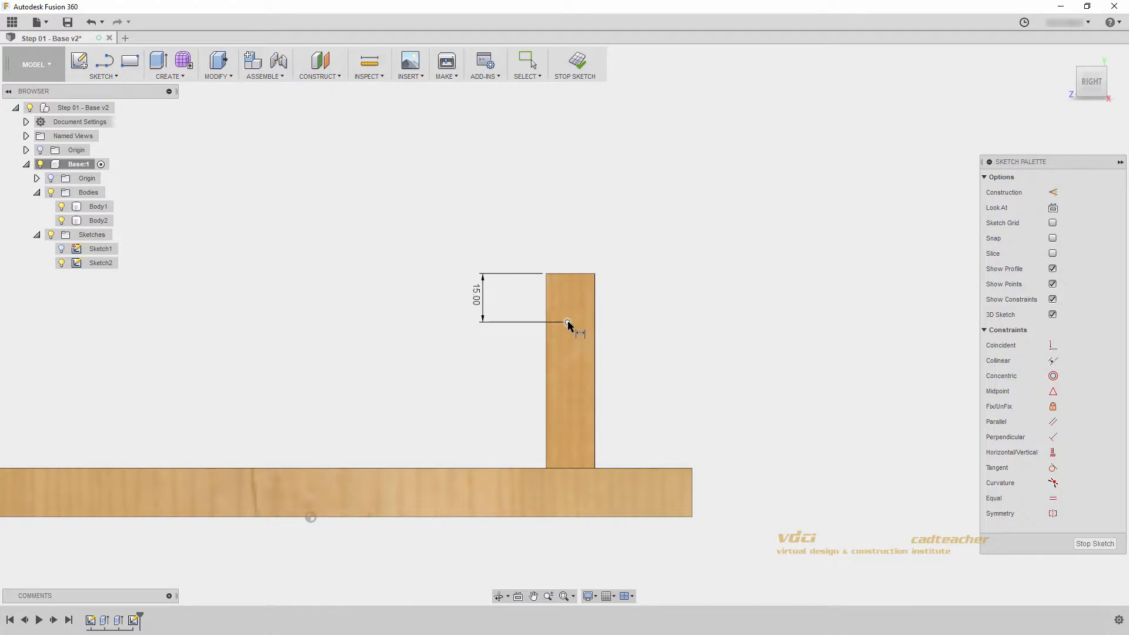
left_click(547, 273)
left_click(553, 257)
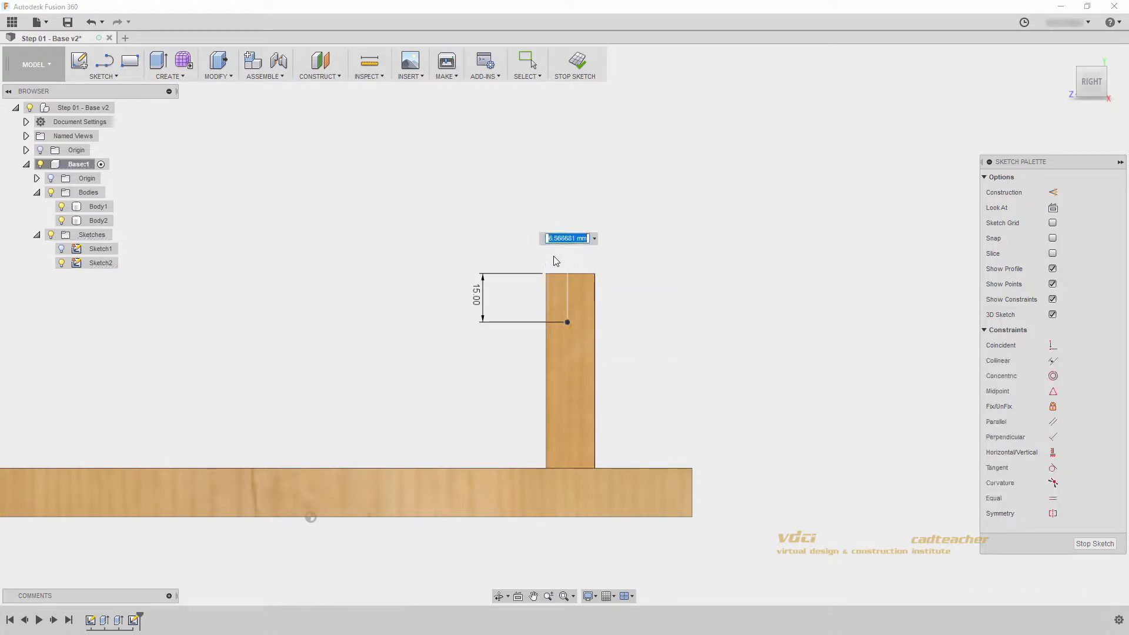
type("t/2")
key("Return")
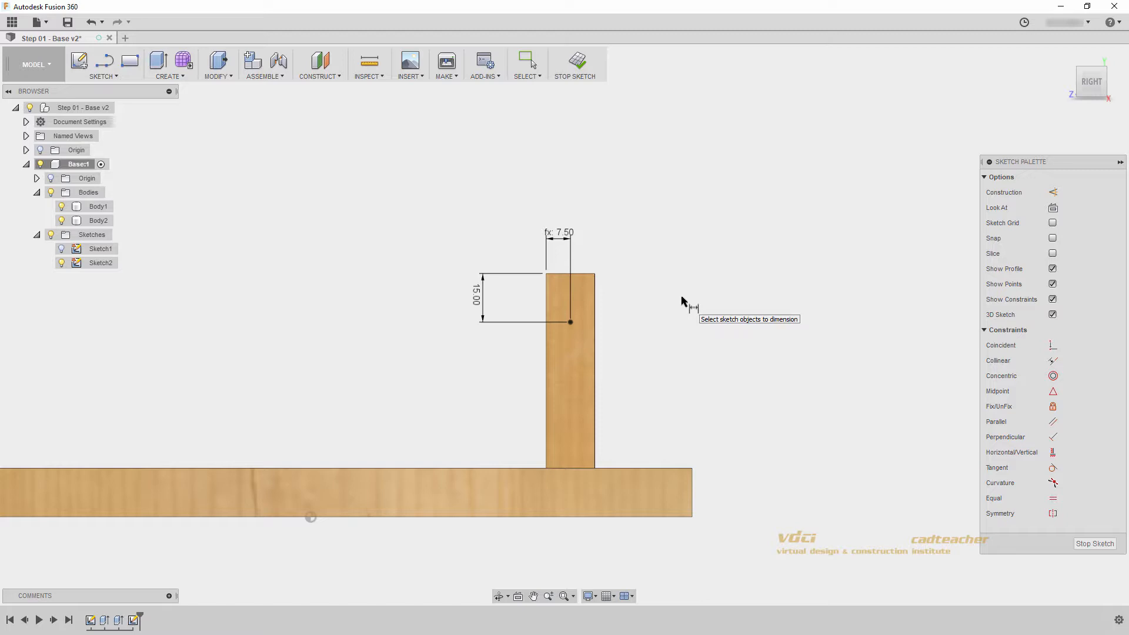
key("Escape")
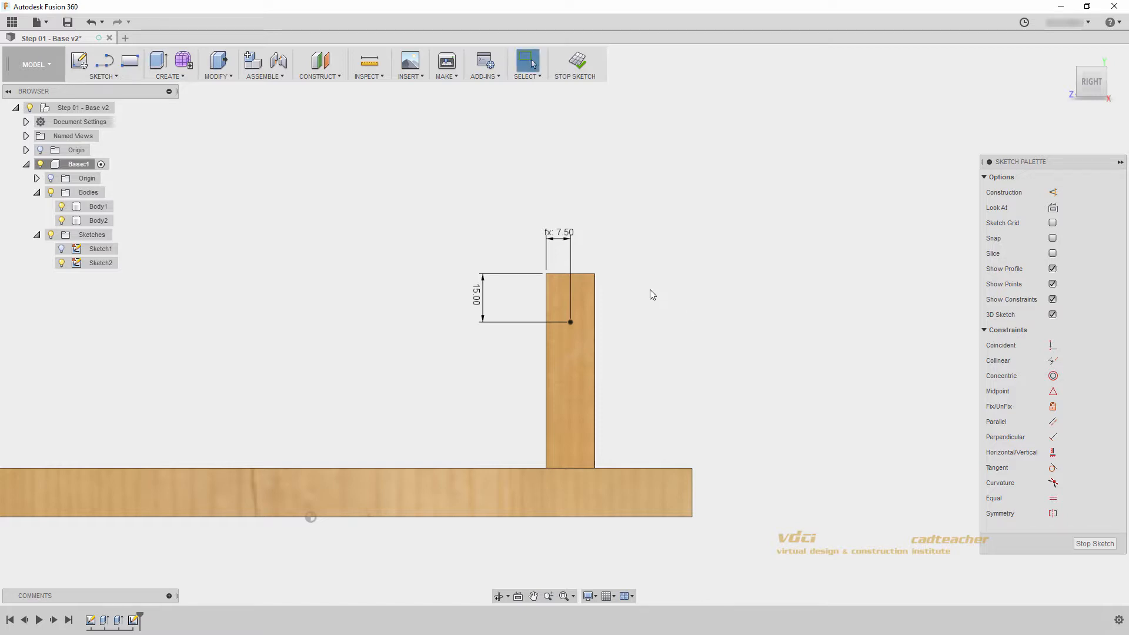
left_click(577, 61)
Create a simple hole at the sketch point on the post's narrow face, with depth w and diameter d.
mouse_move(584, 198)
middle_mouse_down("shift")
mouse_move(625, 239)
mouse_move(612, 251)
mouse_move(708, 277)
middle_mouse_up("shift")
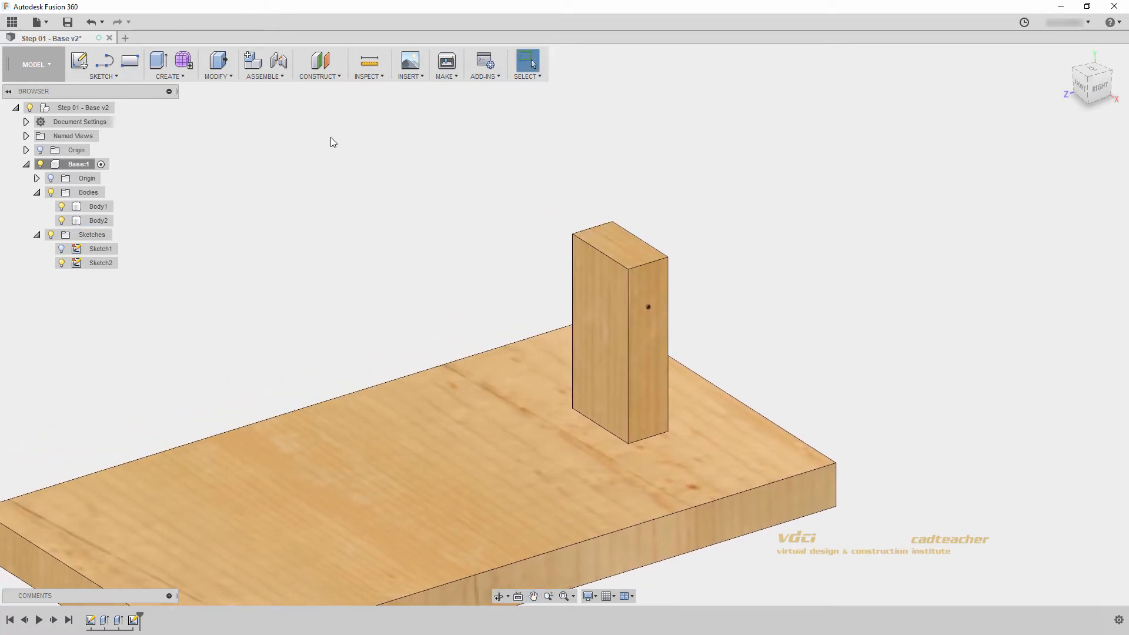
left_click(171, 75)
left_click(177, 159)
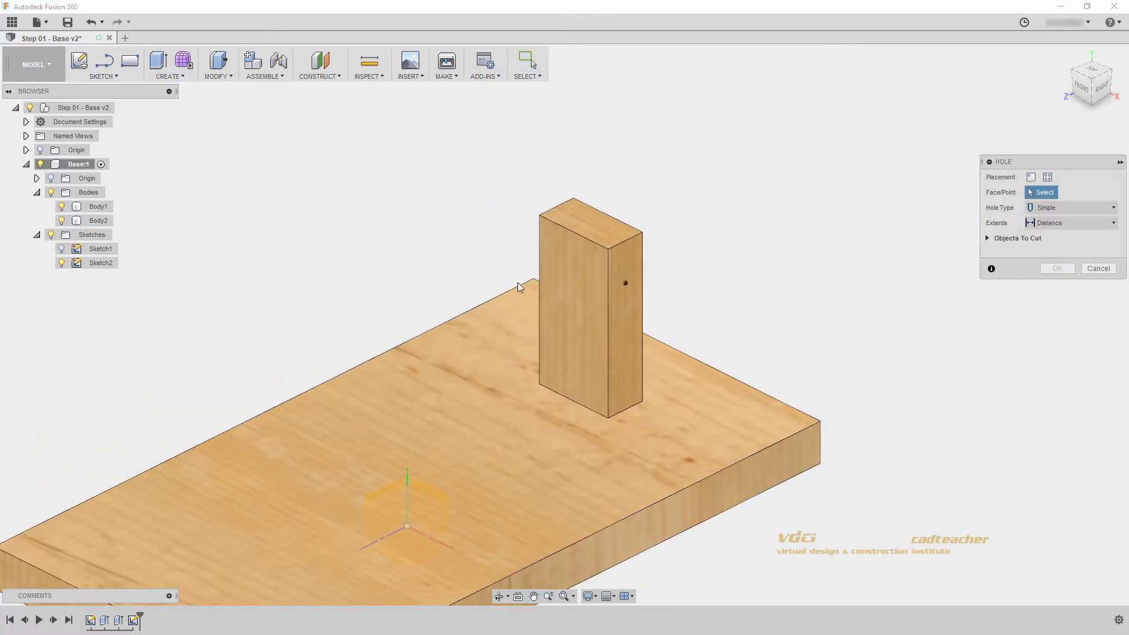
left_click(626, 283)
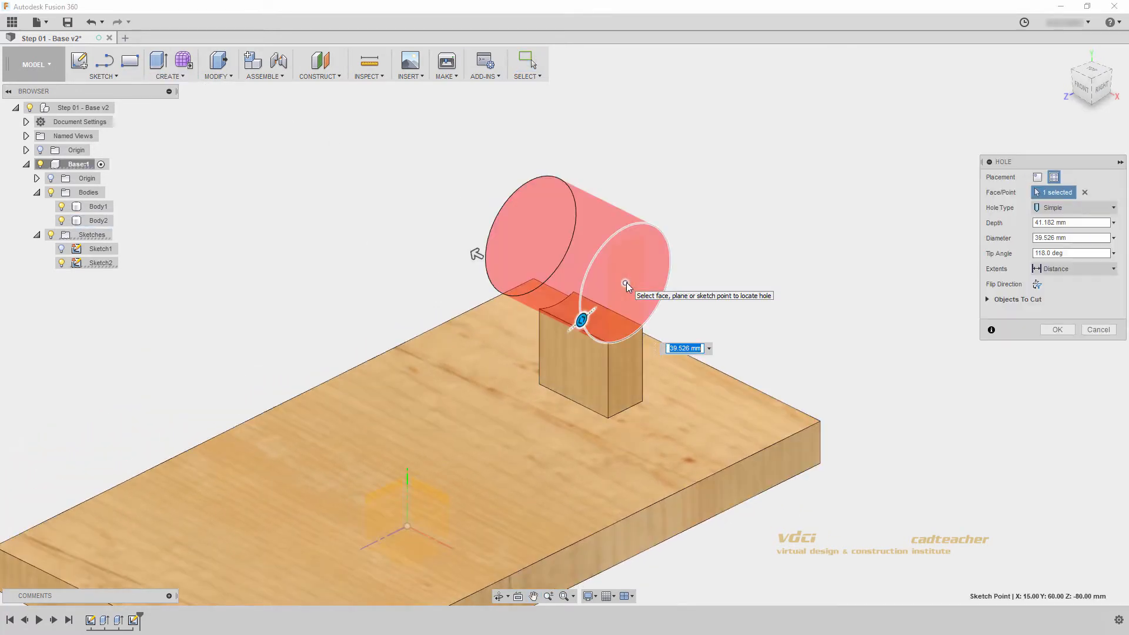
left_click_drag(581, 321, 613, 282)
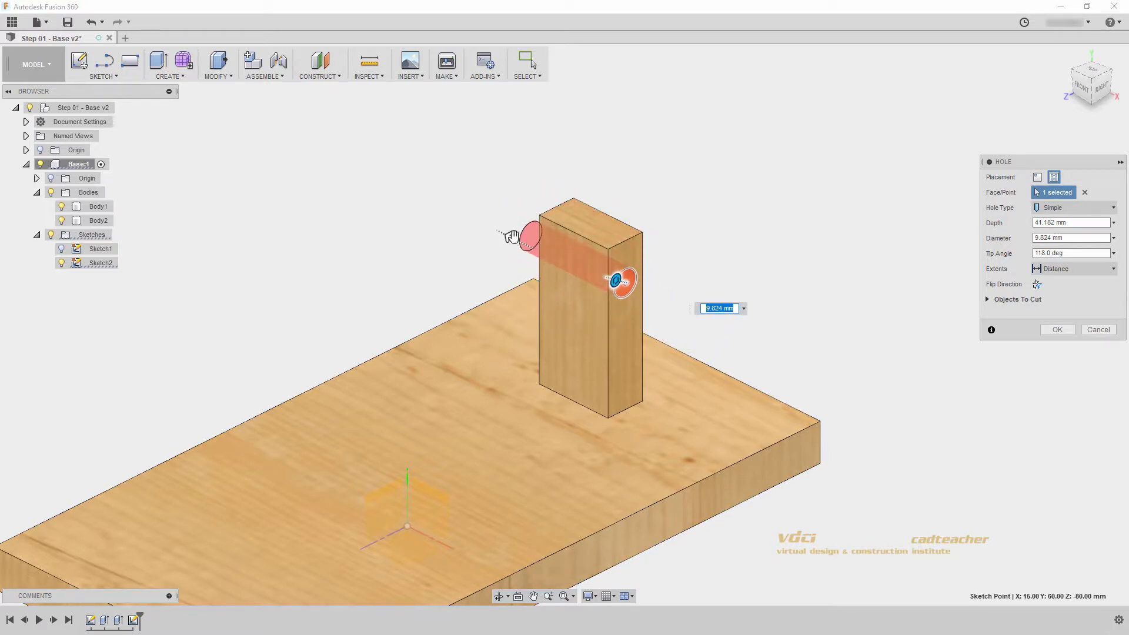
left_click_drag(514, 239, 523, 243)
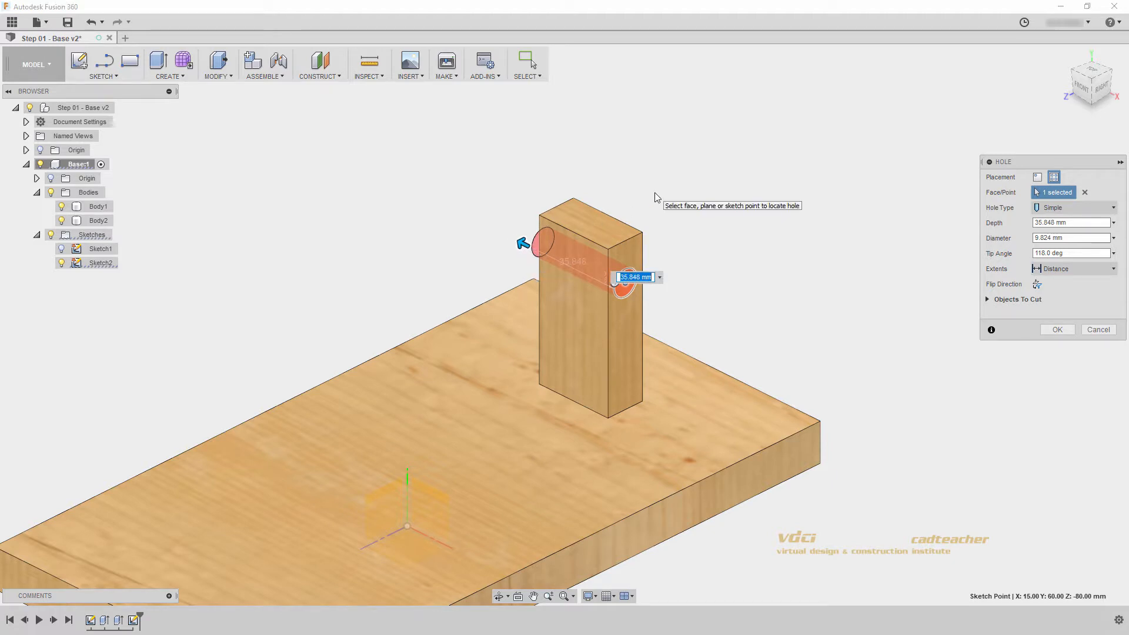
type("w")
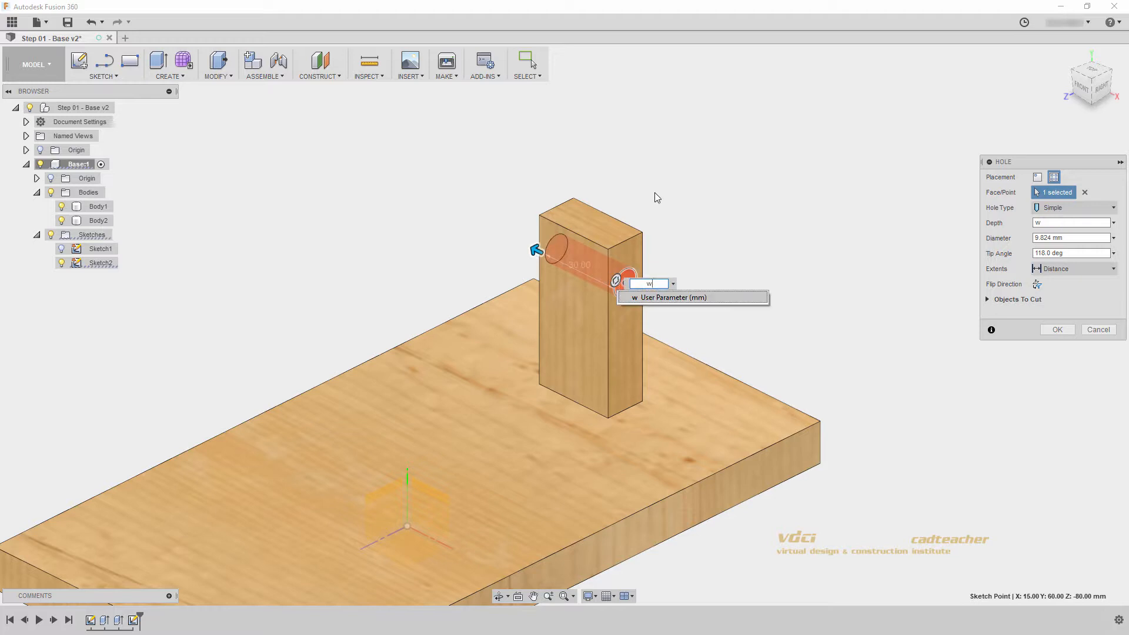
key("Tab")
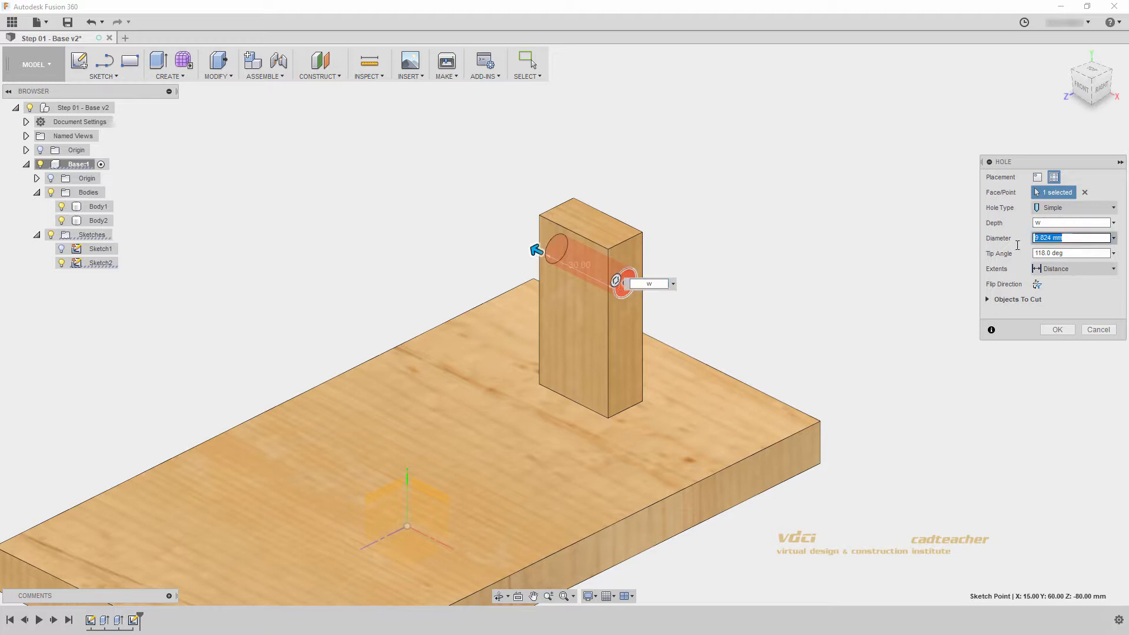
type("d")
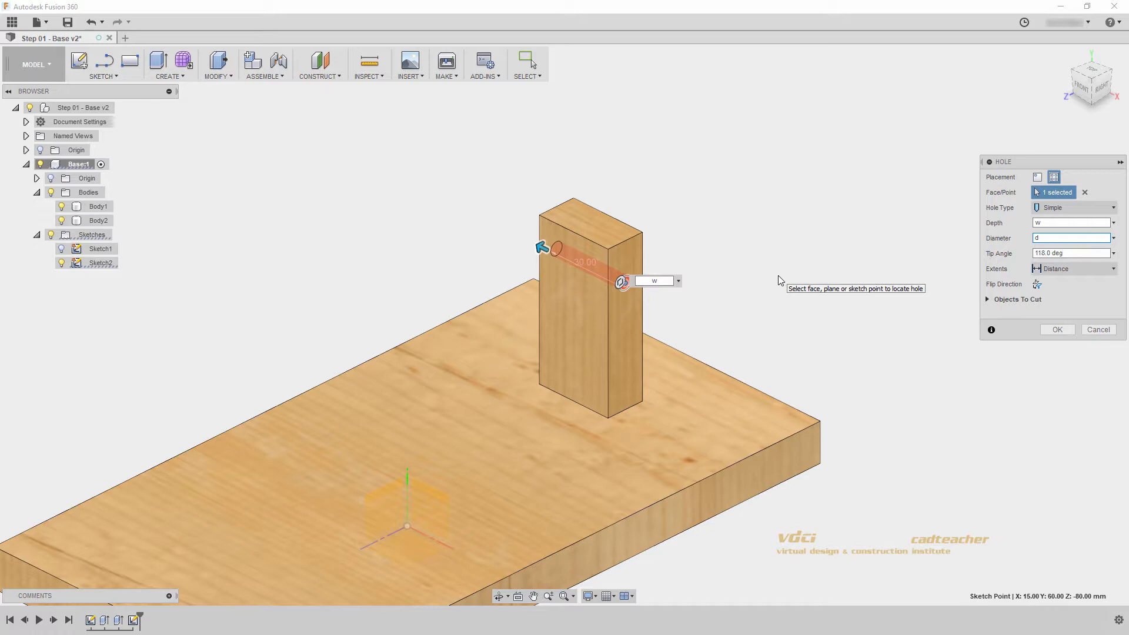
left_click(1056, 330)
Fillet the four vertical corner edges of the base board with a constant radius of t.
scroll(670, 388, "down", 2)
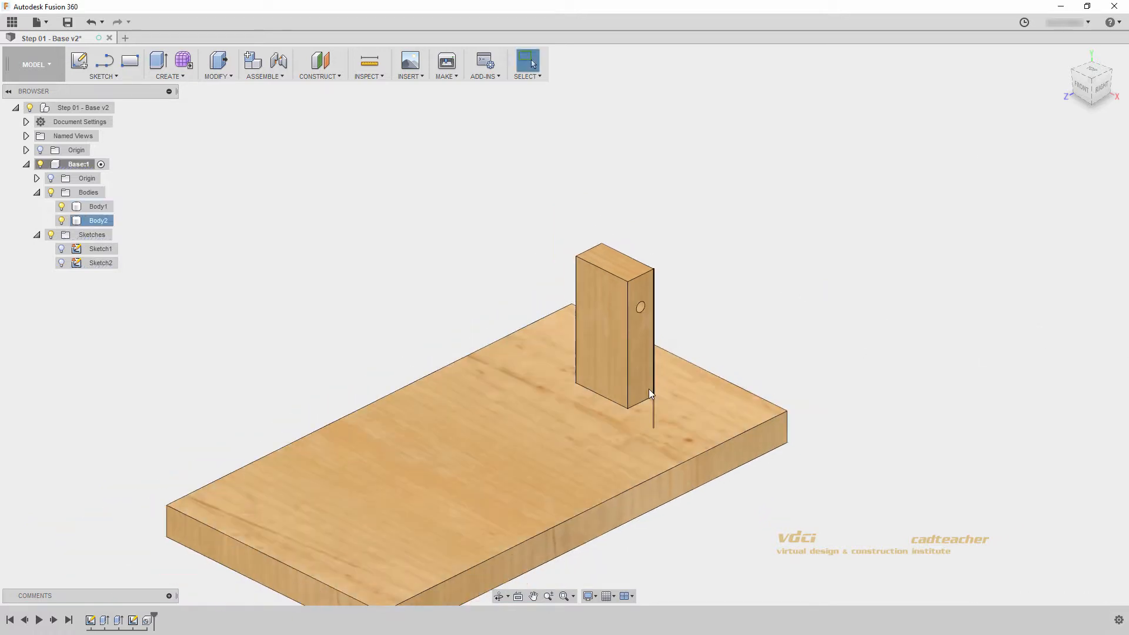
middle_click_drag(634, 389, 685, 292)
middle_click_drag(586, 356, 651, 353)
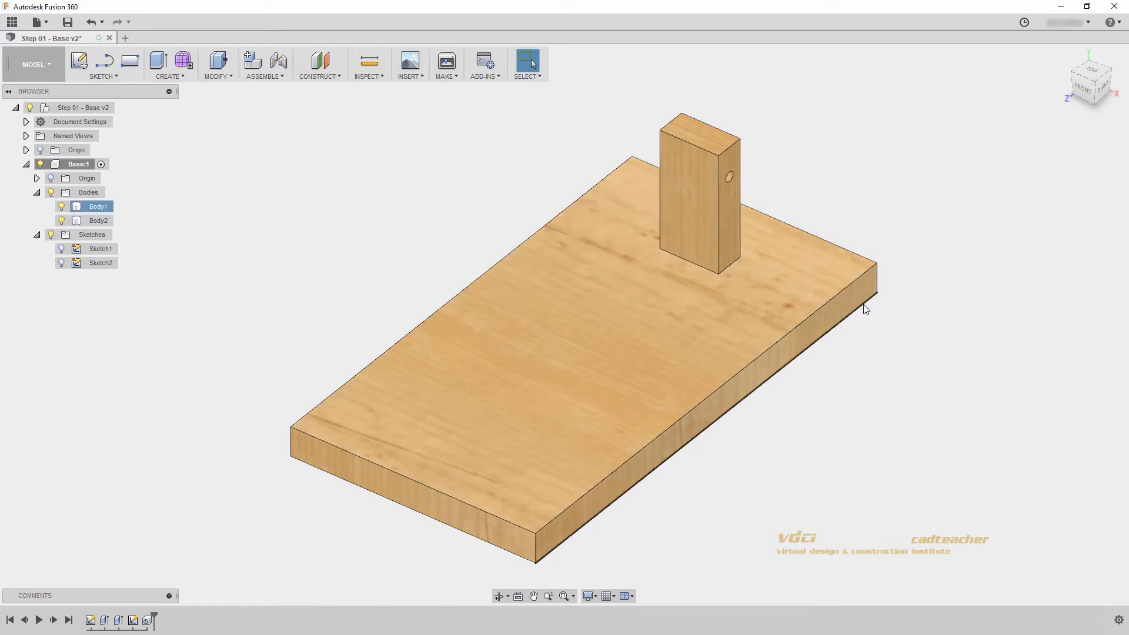
left_click(220, 76)
left_click(223, 101)
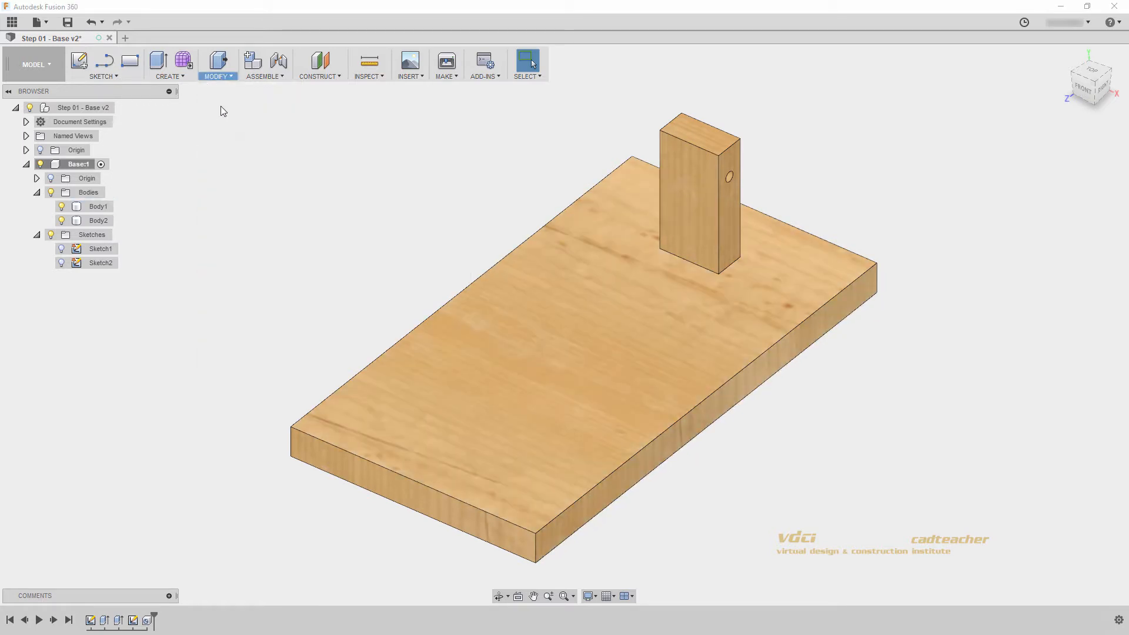
left_click(290, 442)
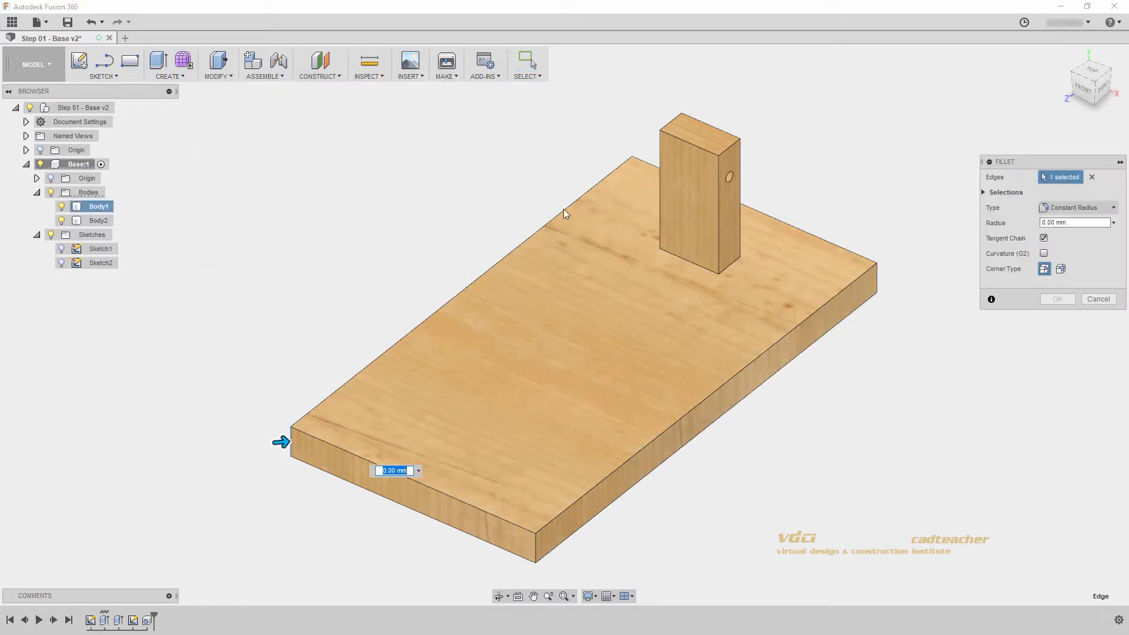
left_click(649, 204)
left_click(876, 281)
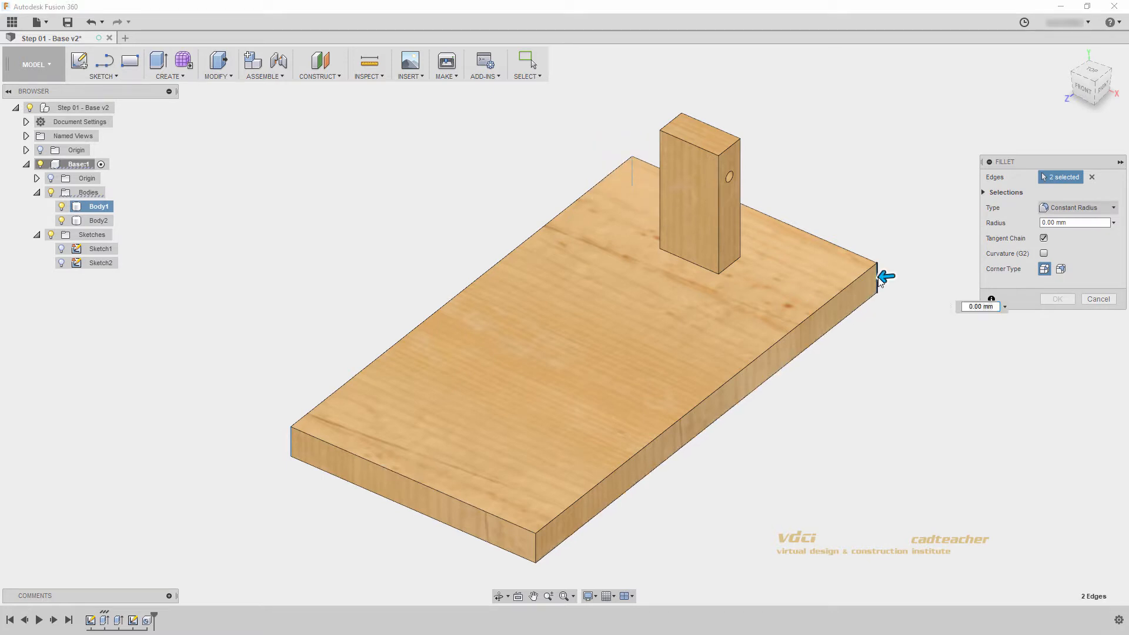
left_click(533, 551)
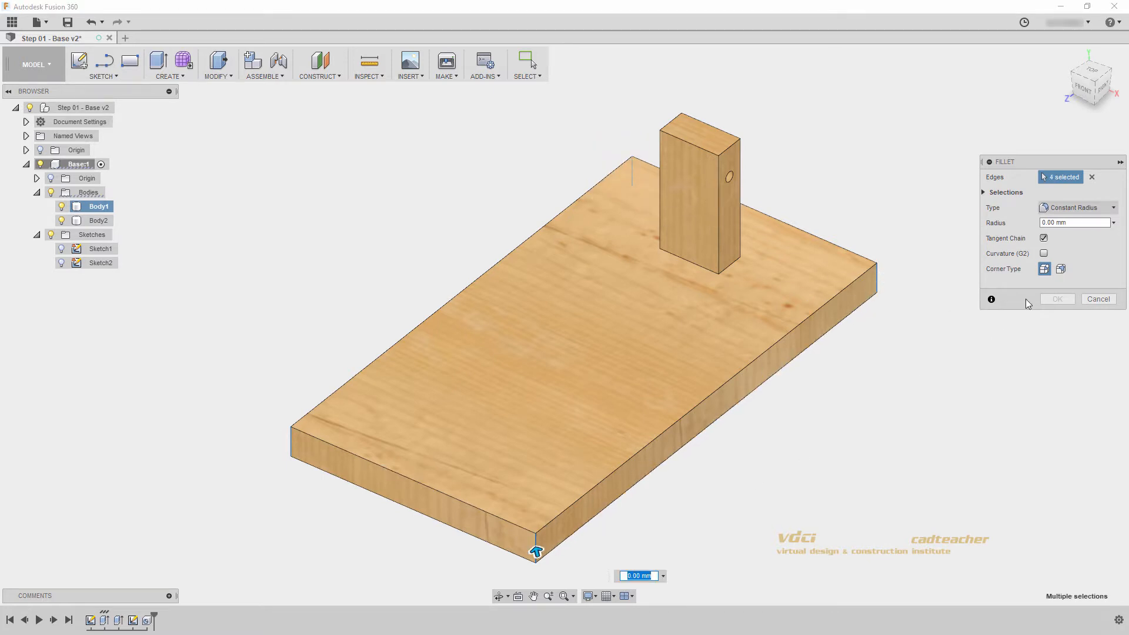
left_click_drag(1108, 222, 1026, 236)
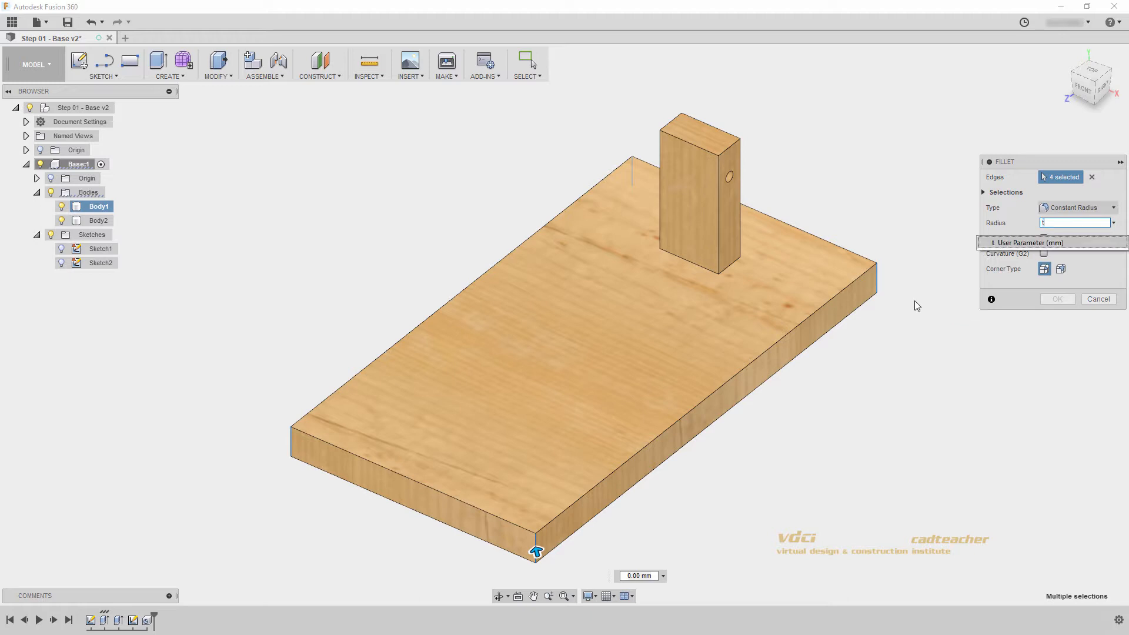
type("1")
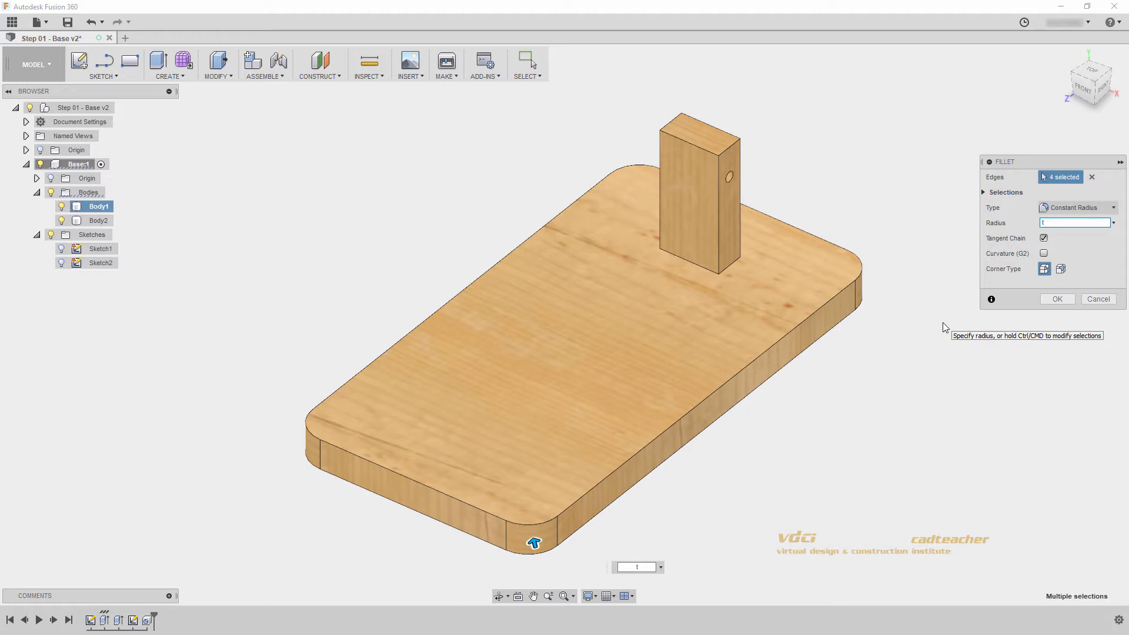
left_click(1056, 298)
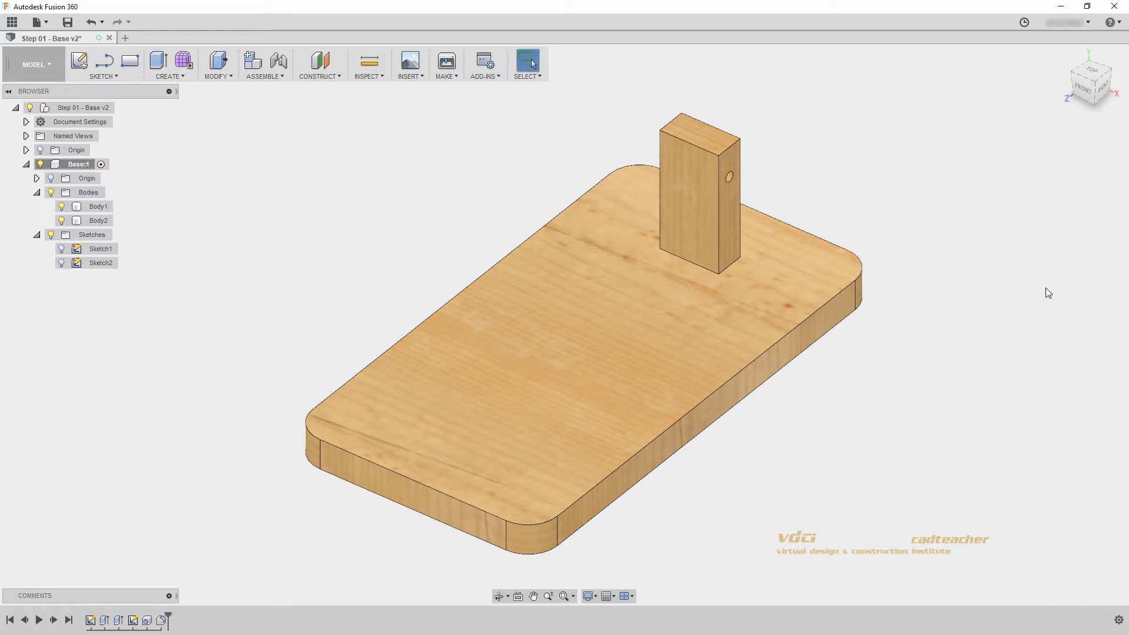
Test the parametric model by setting the user parameters t to 12.5 mm, w to 40 mm and d to 6 mm.
left_click(1068, 58)
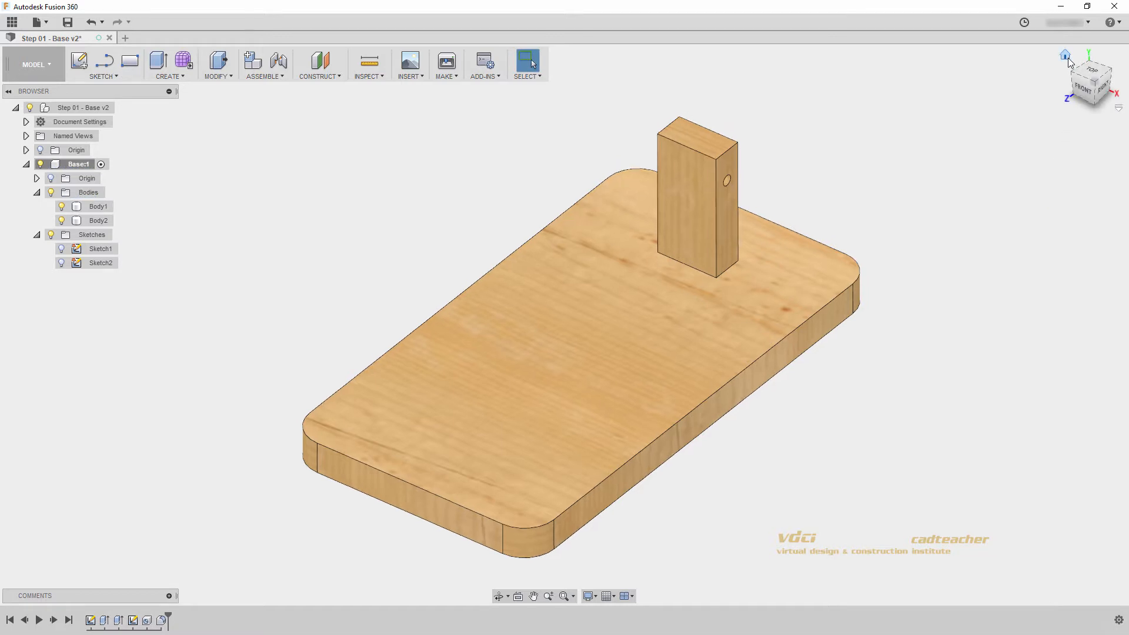
left_click(700, 401)
middle_click_drag(546, 394, 743, 358)
key("Escape")
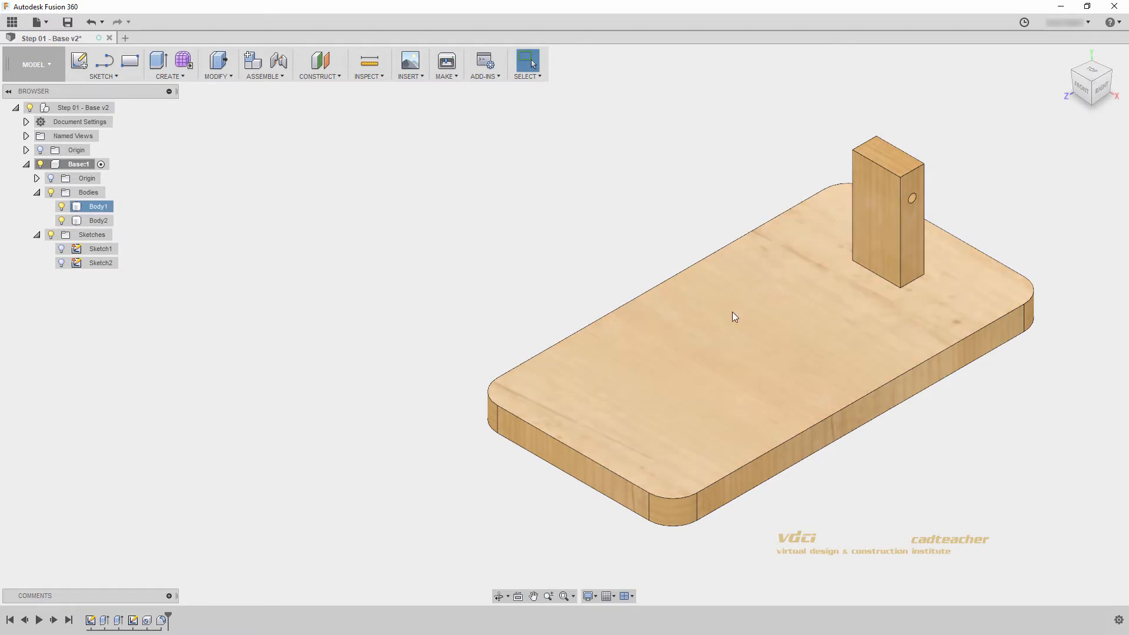
left_click(429, 251)
left_click(222, 77)
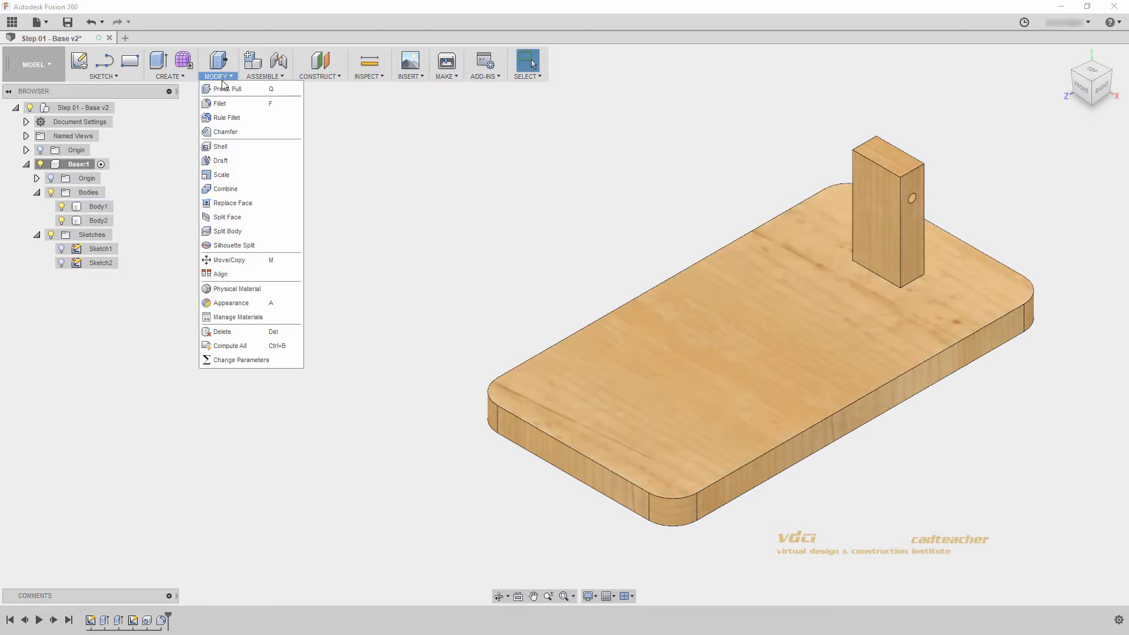
left_click(228, 359)
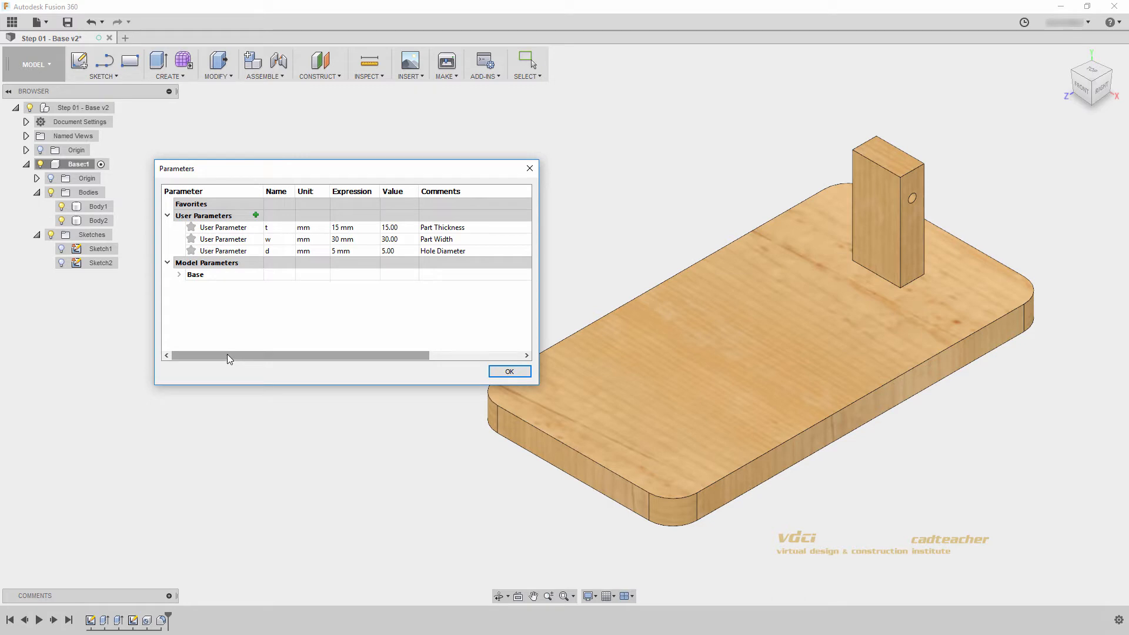
left_click(354, 228)
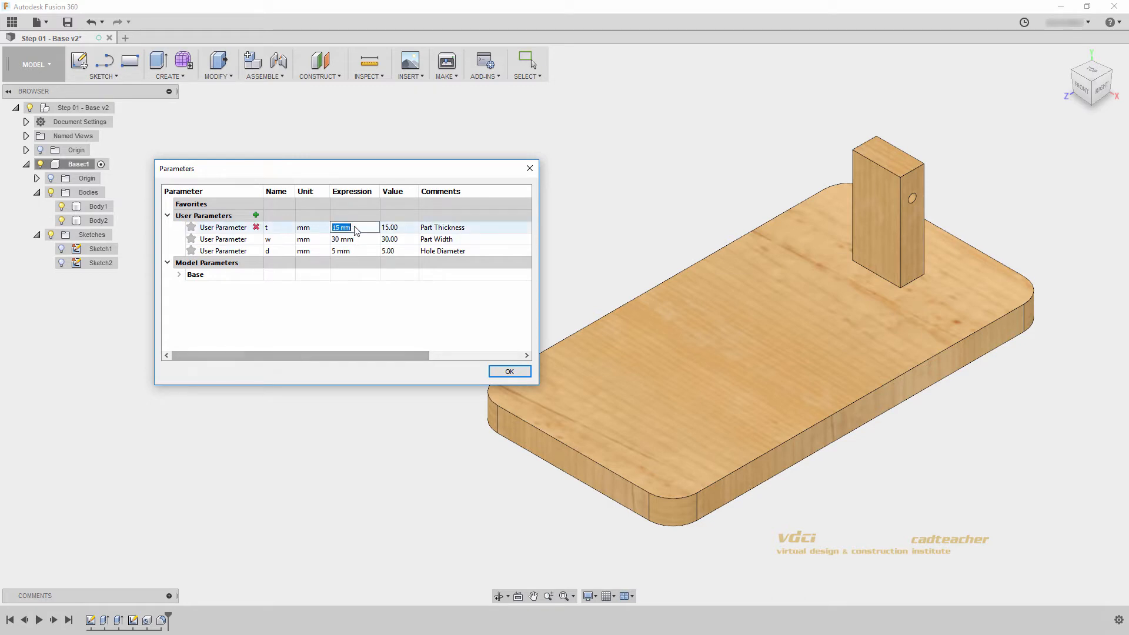
type("12.5")
left_click(370, 239)
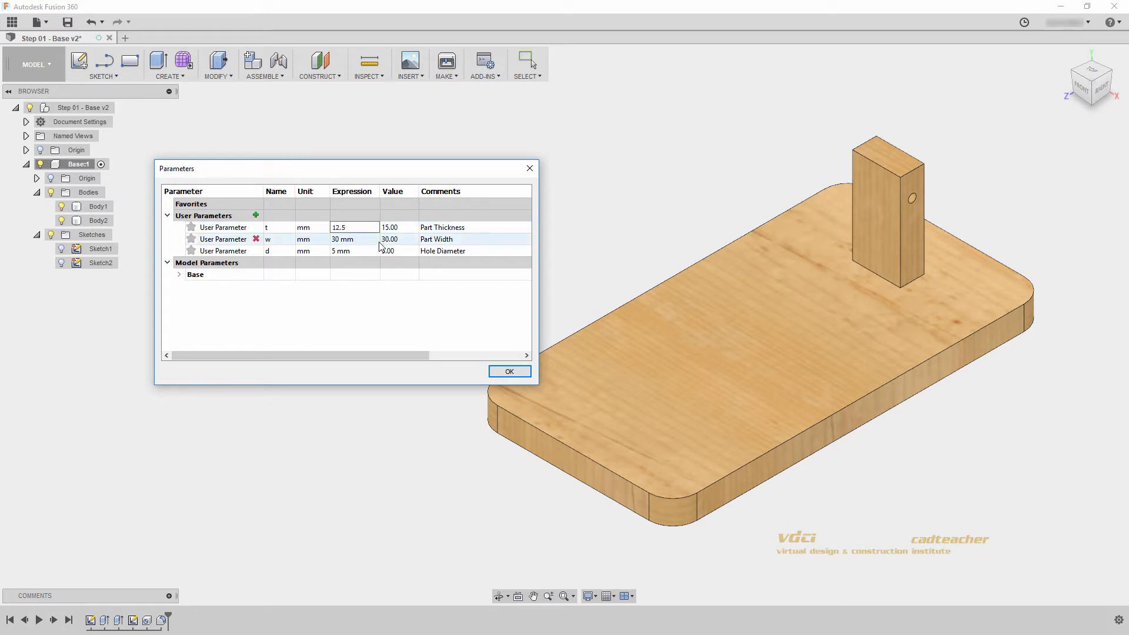
type("40")
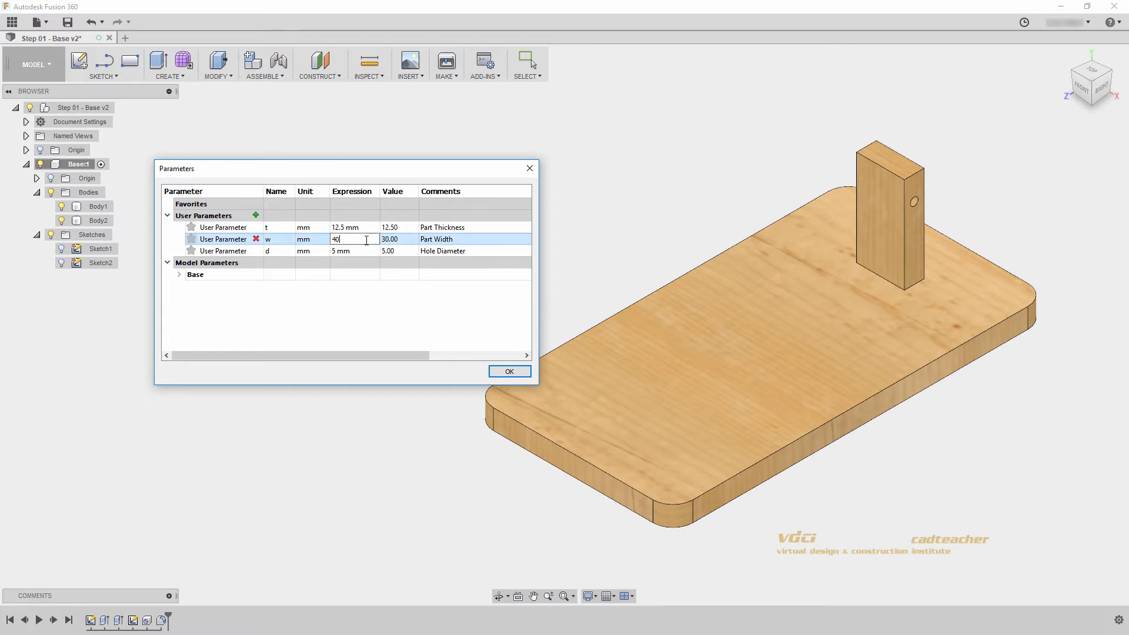
left_click(353, 251)
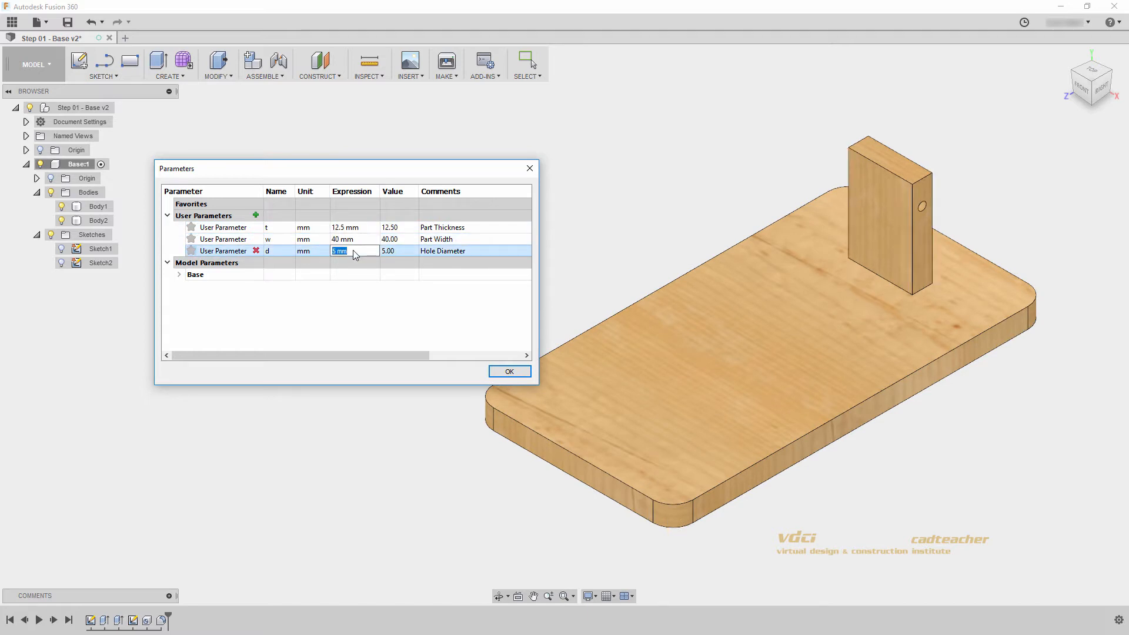
type("6")
key("Return")
Restore the user parameters d to 5 mm, w to 30 mm and t to 15 mm, and close the parameters dialog.
type("5")
key("Return")
left_click(364, 240)
type("30")
key("Return")
left_click(365, 227)
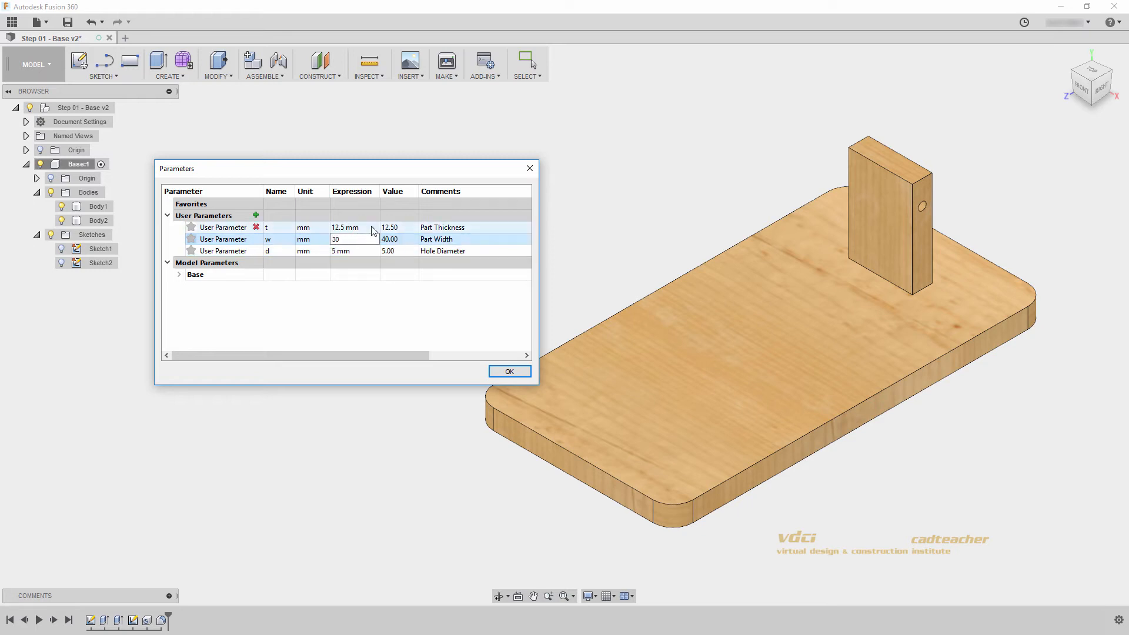
type("15")
key("Return")
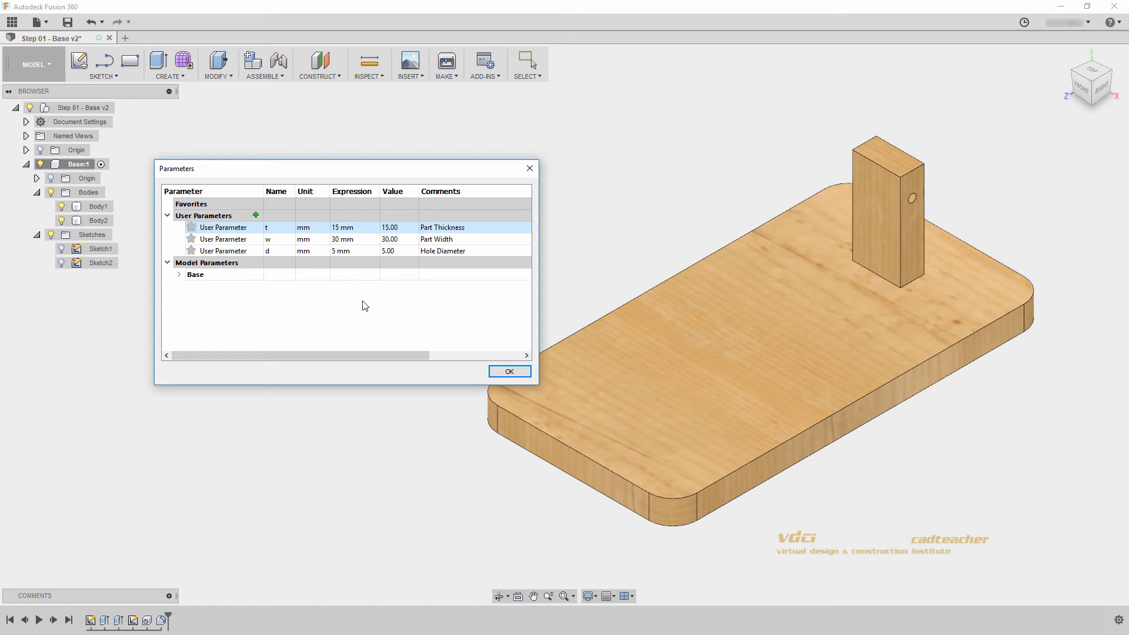
left_click(506, 371)
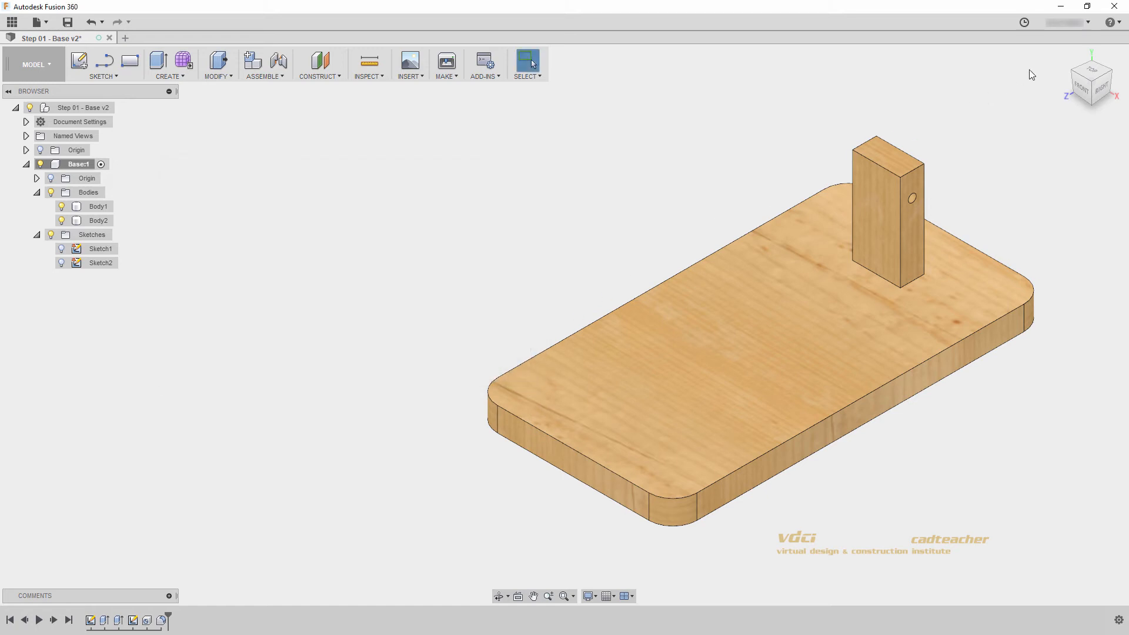
Return to the home view and save the design with the version description "User Saved".
left_click(1065, 51)
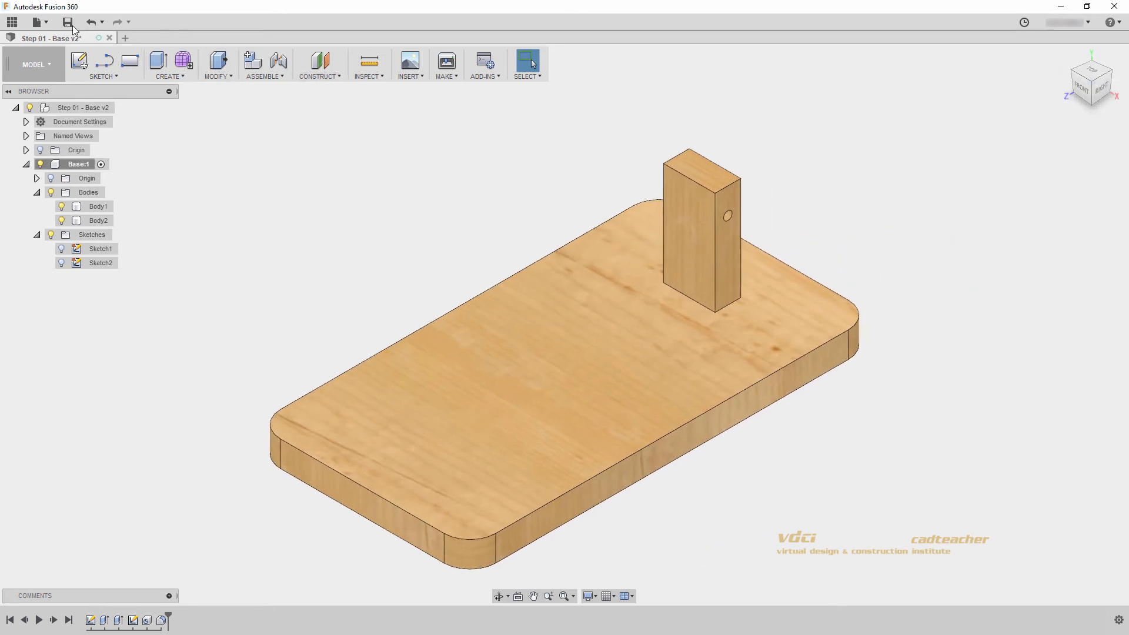
left_click(67, 22)
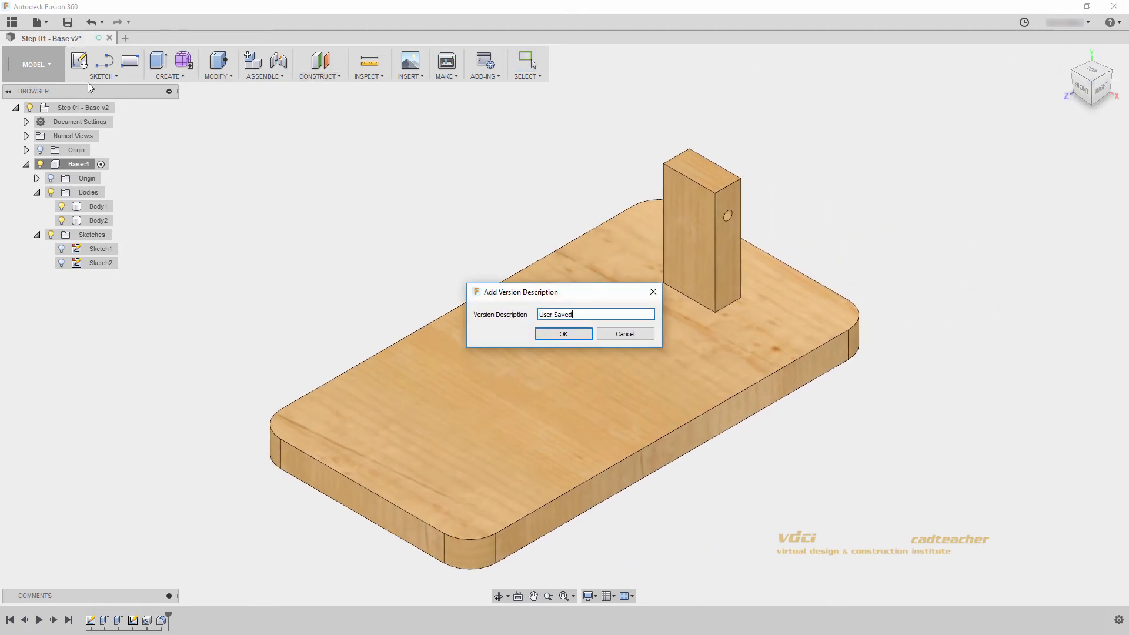
left_click(552, 333)
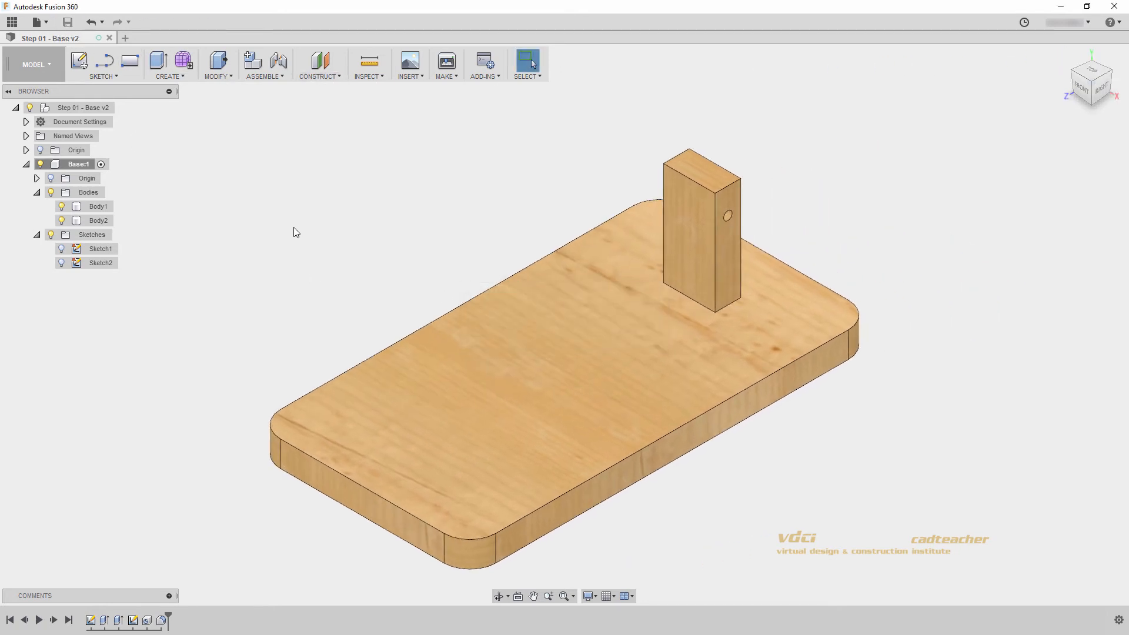
Collapse the Sketches, Bodies and Base nodes in the browser tree and activate the top-level Step 01 - Base component.
left_click(37, 235)
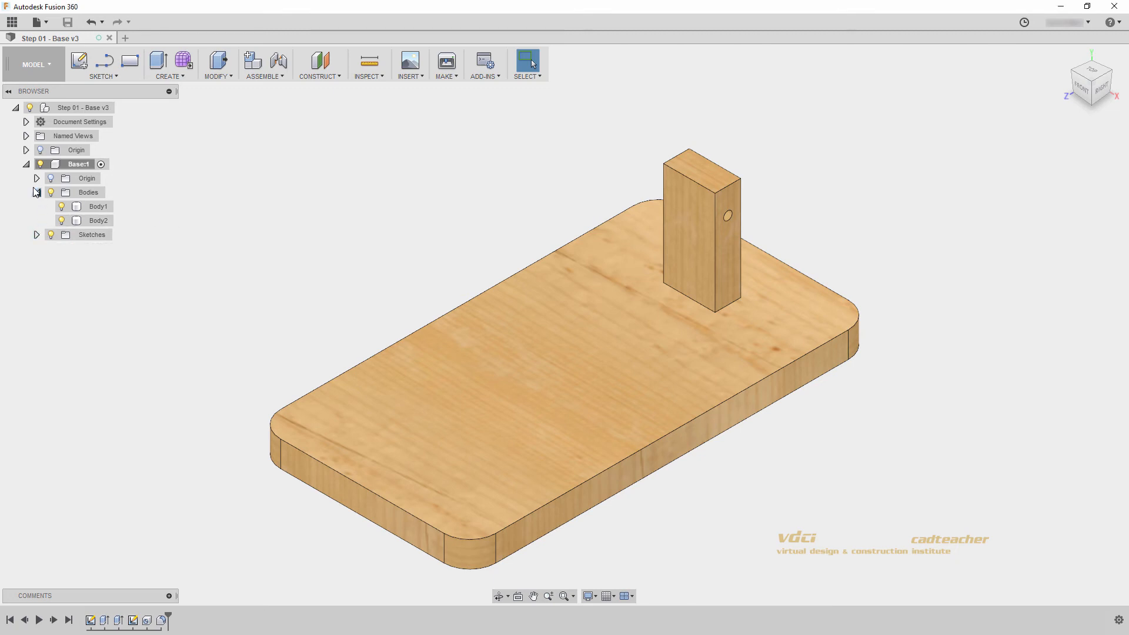
left_click(37, 192)
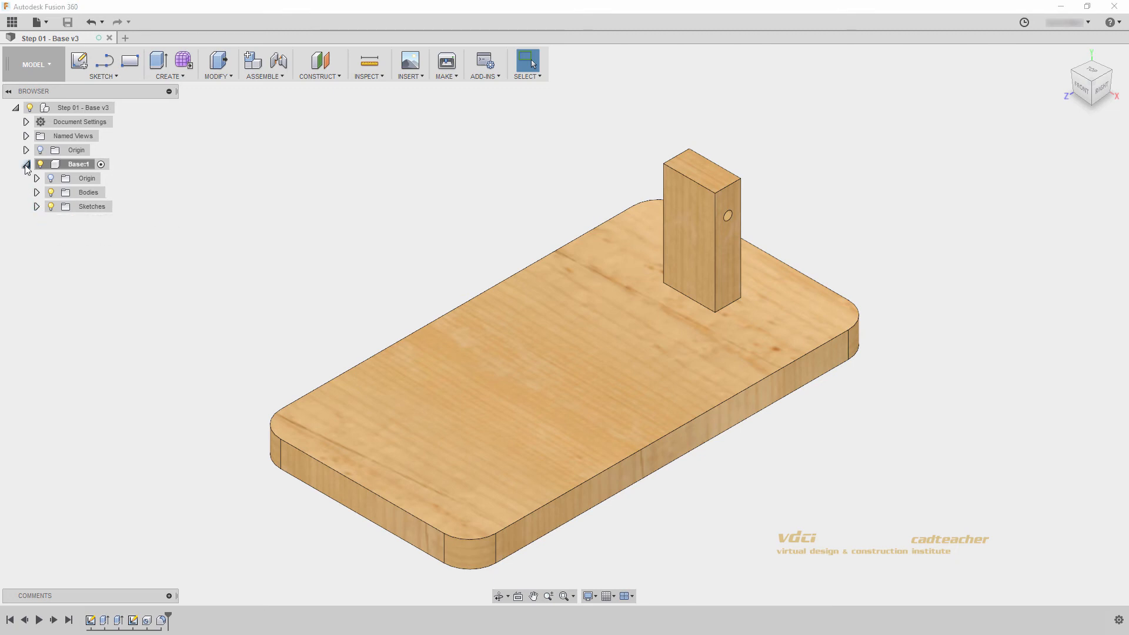
left_click(26, 164)
left_click(120, 108)
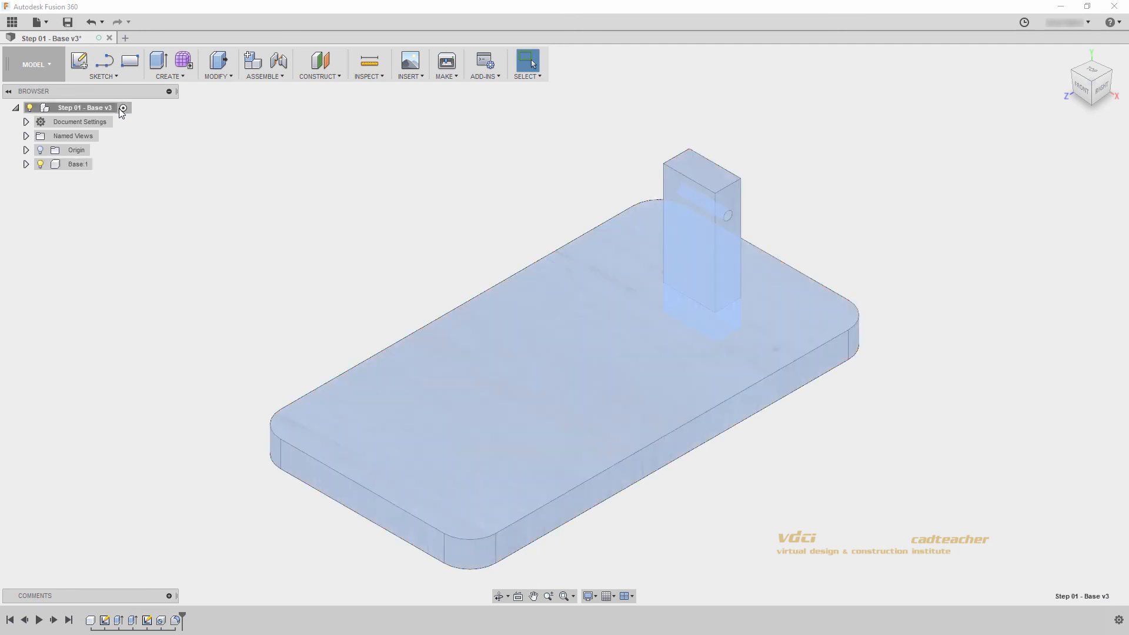
Group all the timeline features, from the Base component's creation through the fillet, and save a new version of the design.
left_click(90, 623)
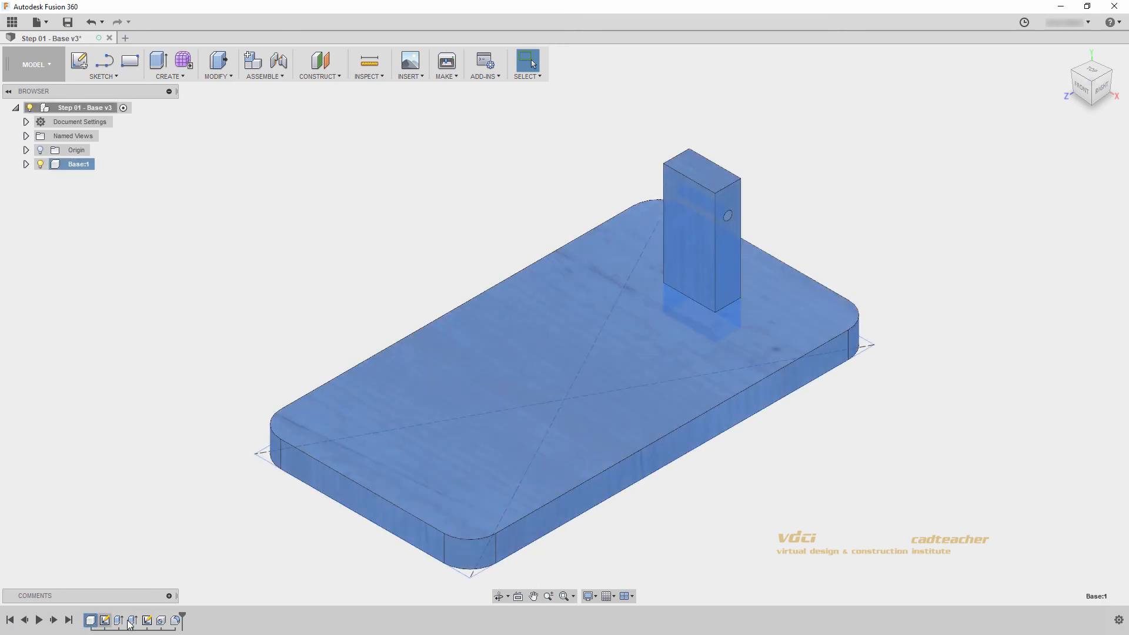
left_click(177, 620, "shift")
right_click(177, 621)
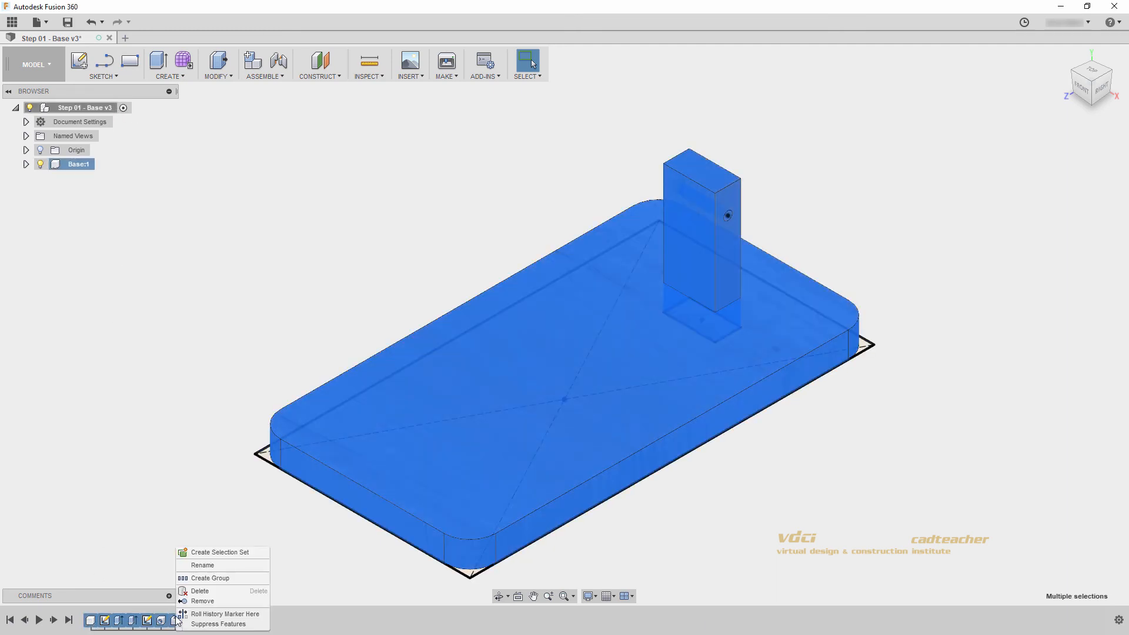
left_click(180, 576)
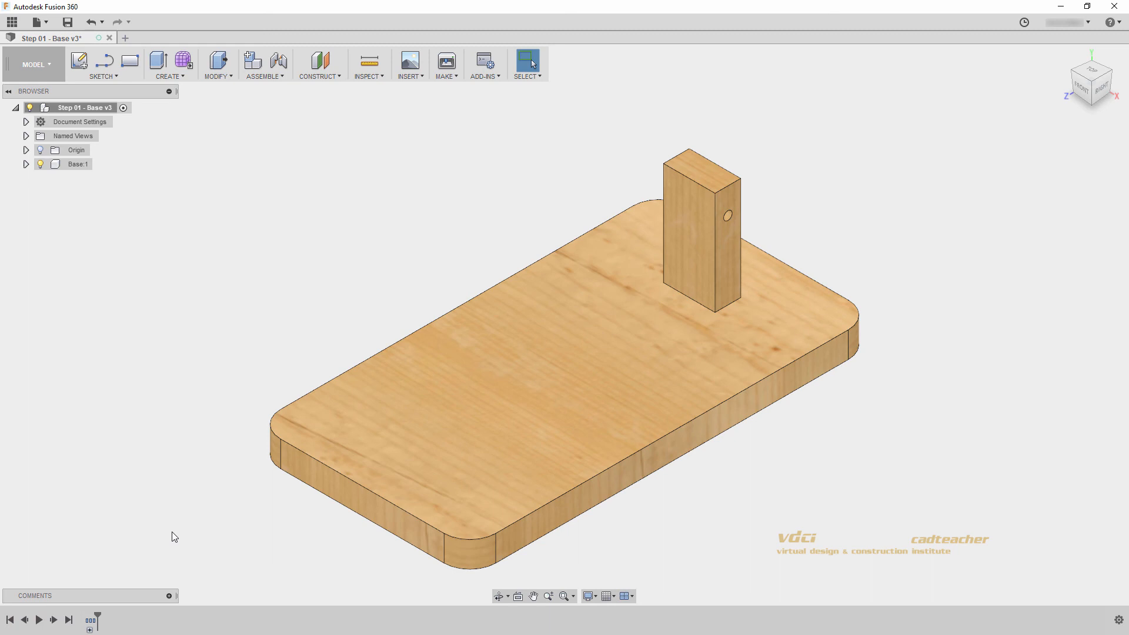
left_click(67, 22)
left_click(565, 338)
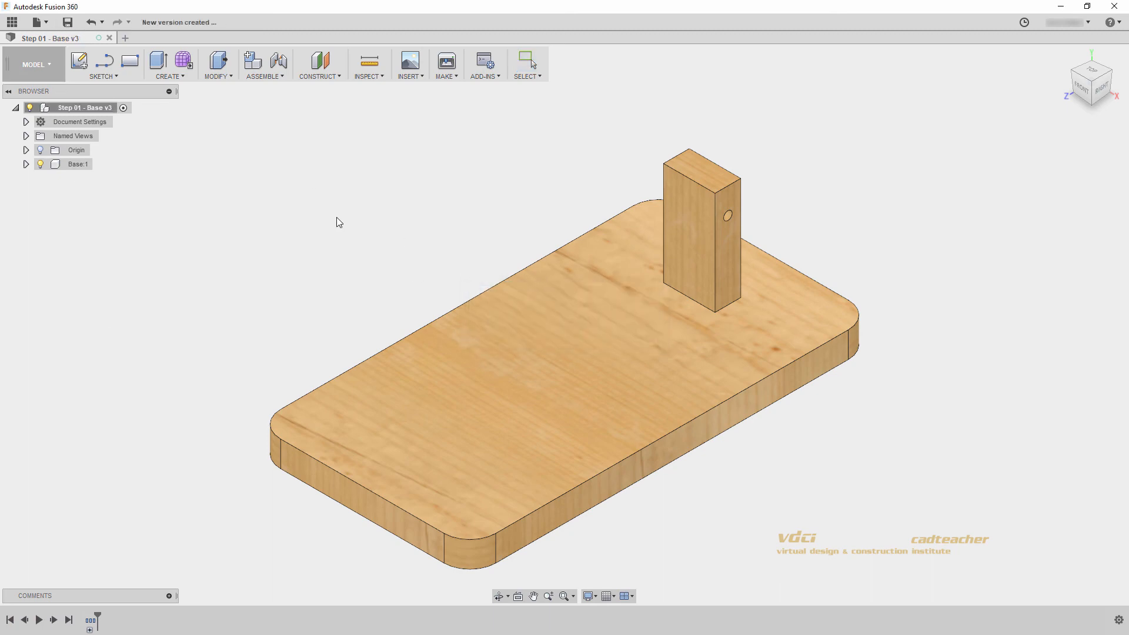